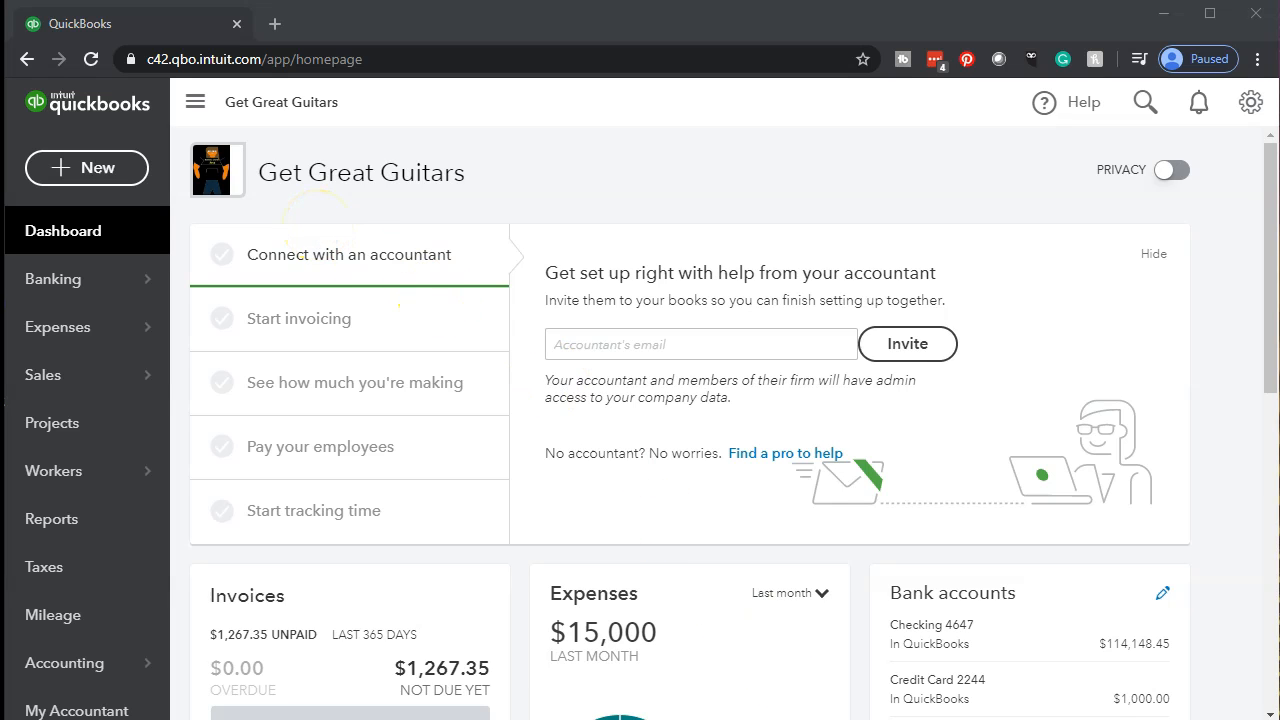
Step: Switch to QuickBooks Desktop, view the vendor bill workflow on its home page, and return to QuickBooks Online
click(930, 715)
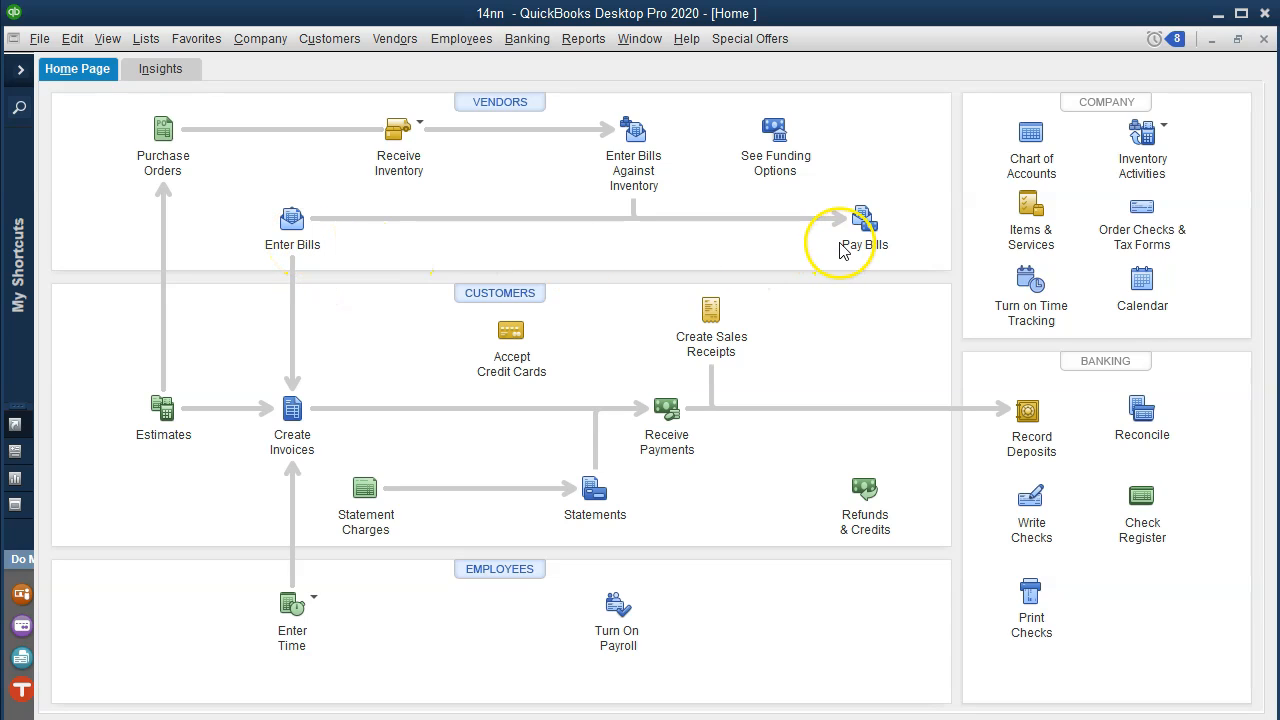
click(277, 305)
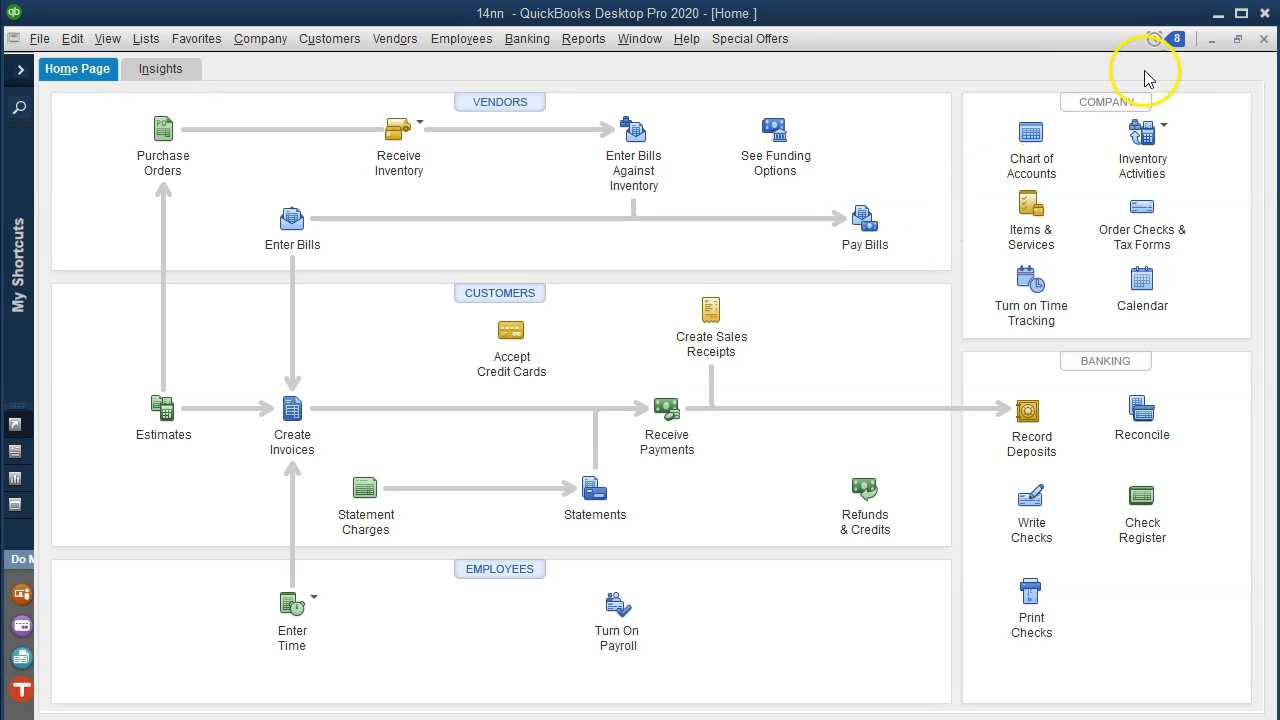
click(1222, 16)
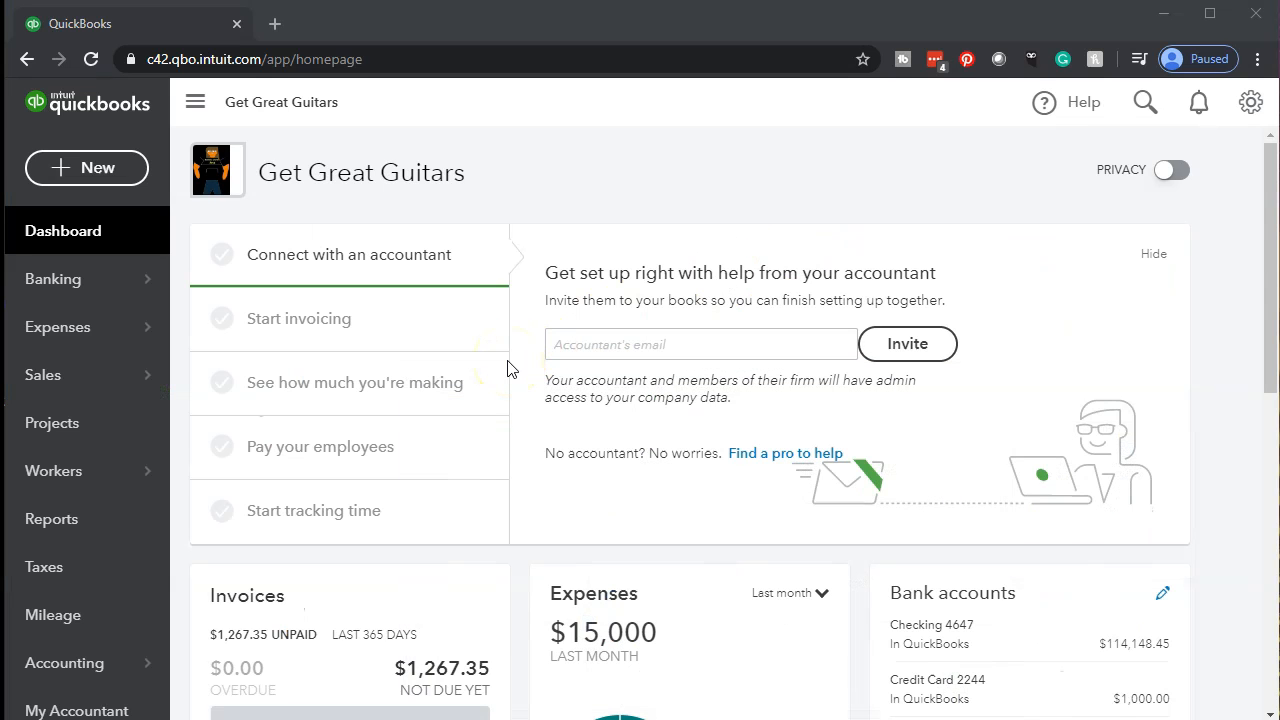
Step: Search the reports for "tri" and open the Trial Balance report
click(83, 530)
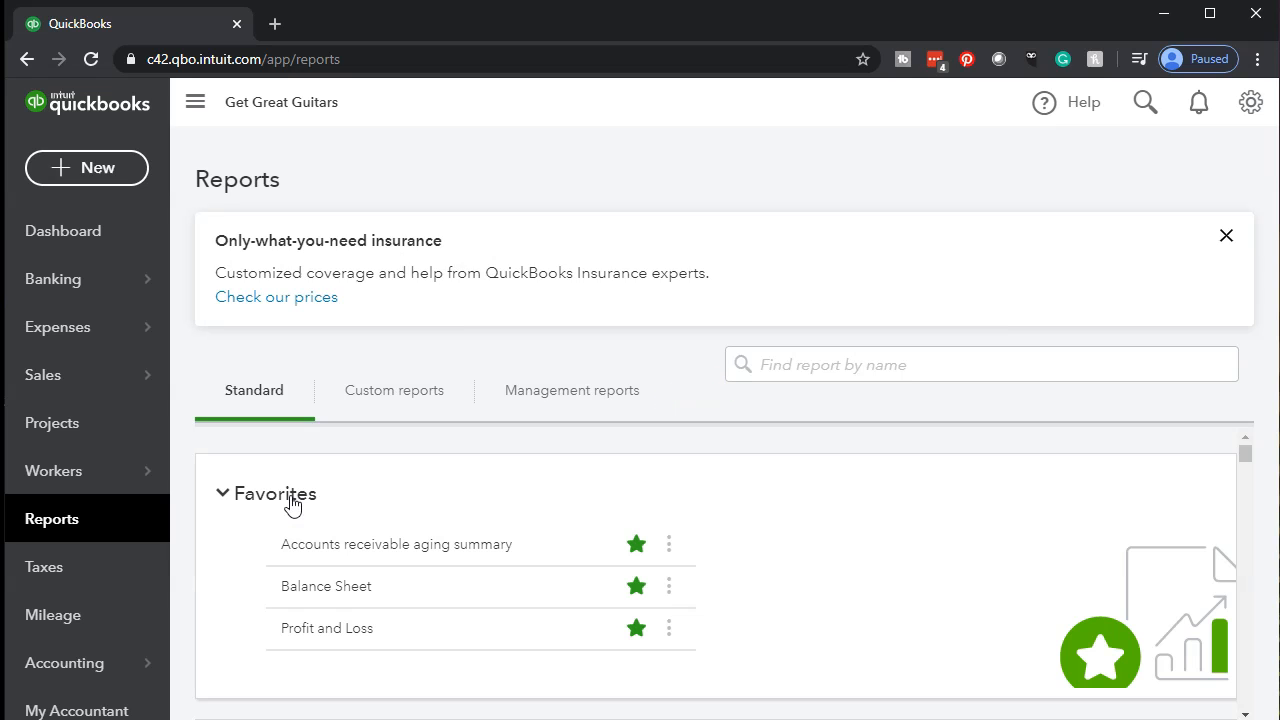
click(910, 366)
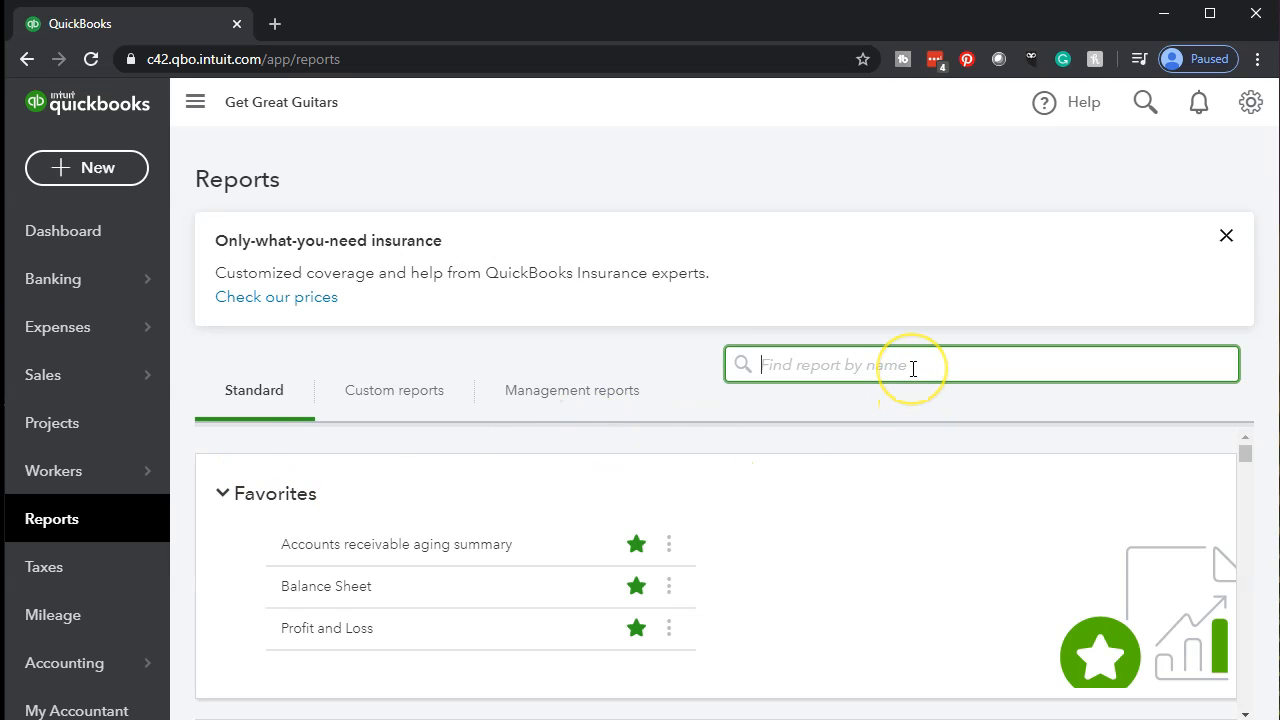
text(tri)
click(888, 396)
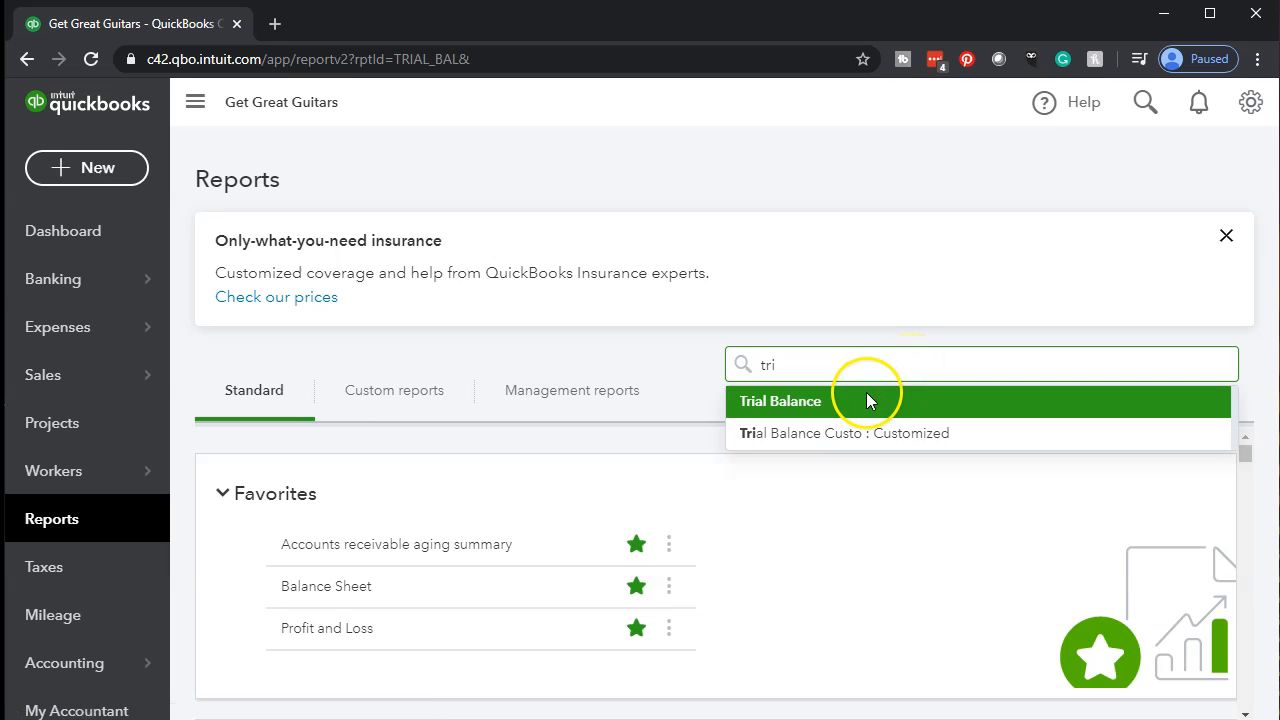
scroll(397, 541, down, 3)
scroll(396, 541, up, 3)
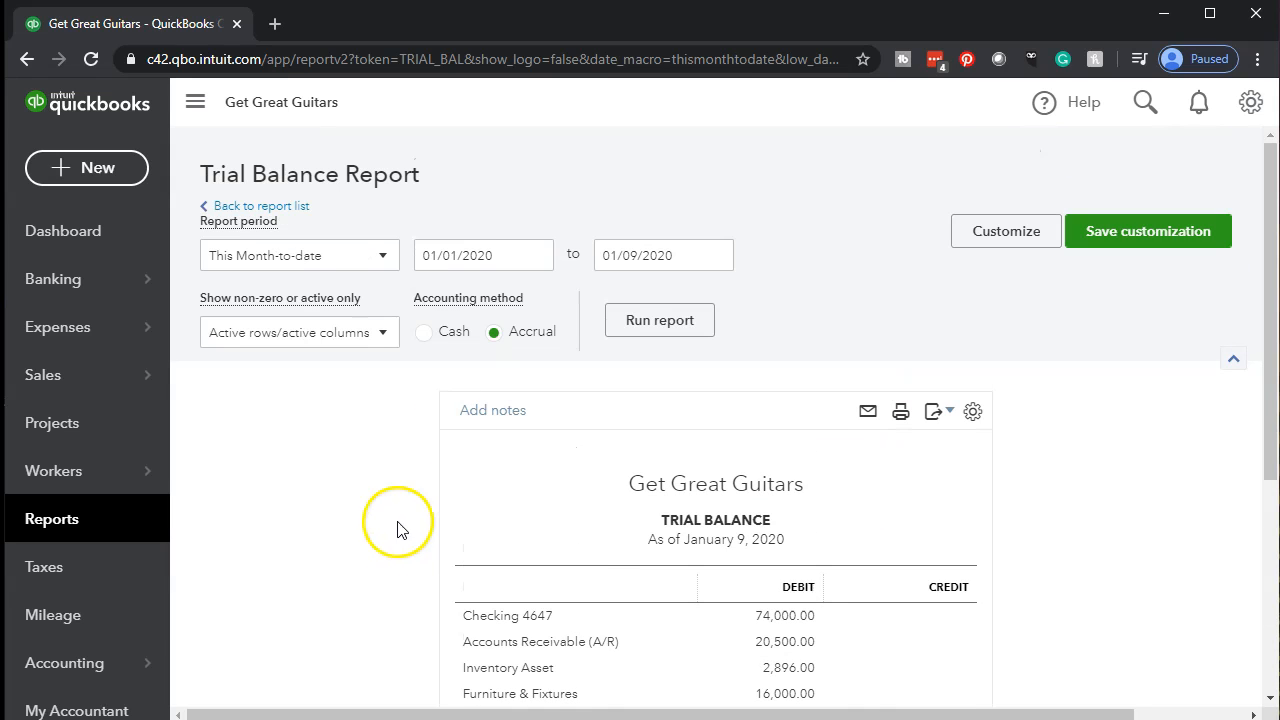
Step: Set the Trial Balance period from 01/01/2020 to 12/31/2020 and run the report
click(511, 246)
text(01/01/2020)
key(Tab)
text(12/31/2020)
key(Tab)
click(657, 319)
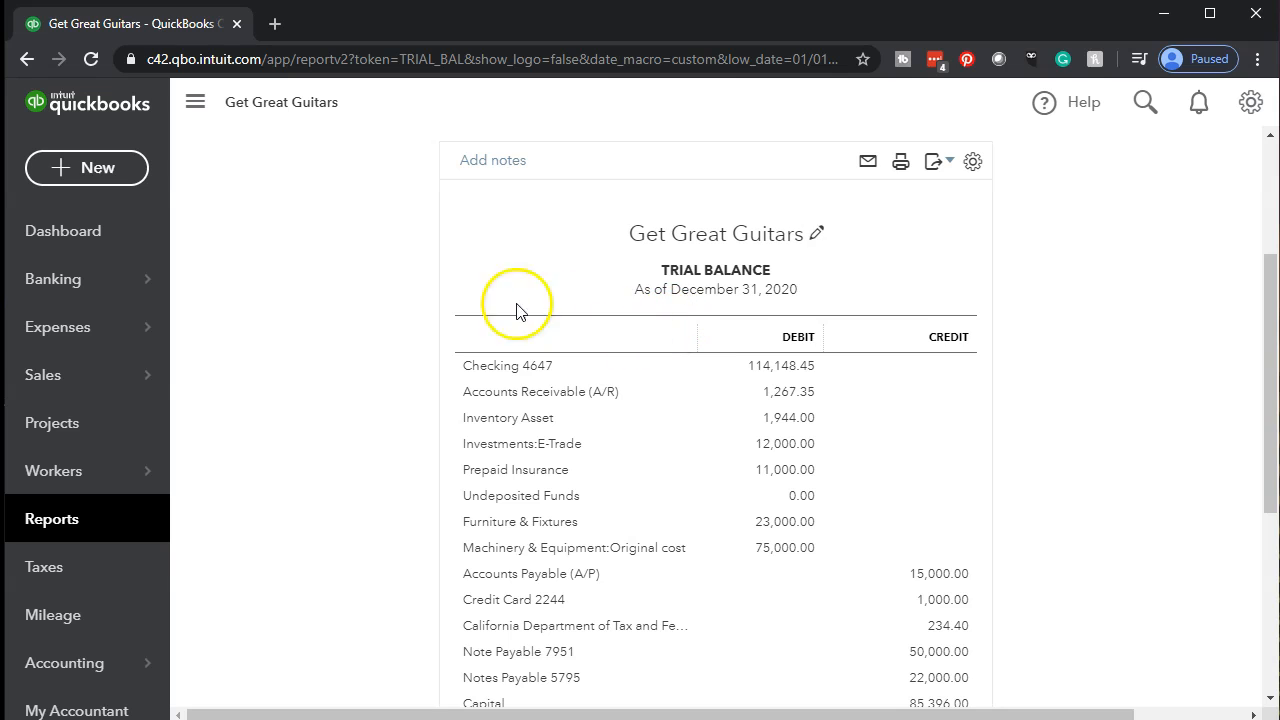
Step: Duplicate the browser tab containing the Trial Balance and return to the original tab
right_click(181, 26)
click(219, 93)
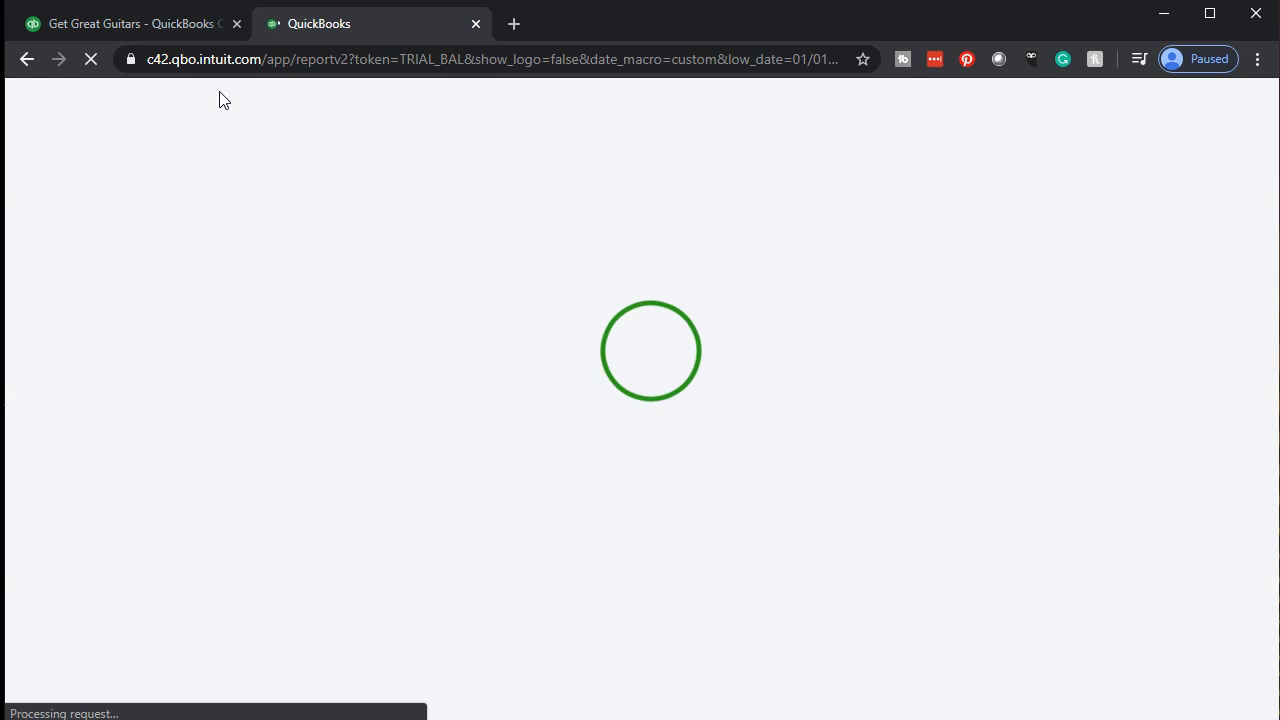
click(152, 31)
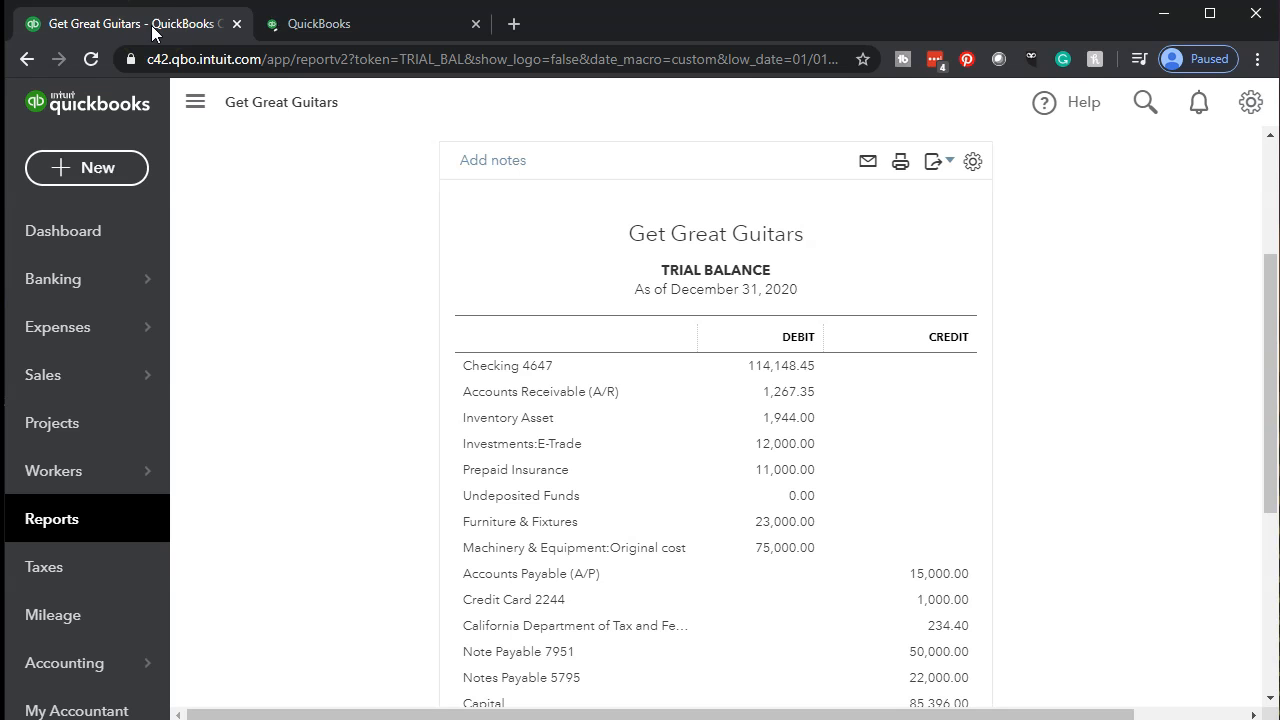
Step: Pay the open $15,000.00 Epiphone bill from the checking account using the Pay Bills form, and save and close the payment
click(110, 168)
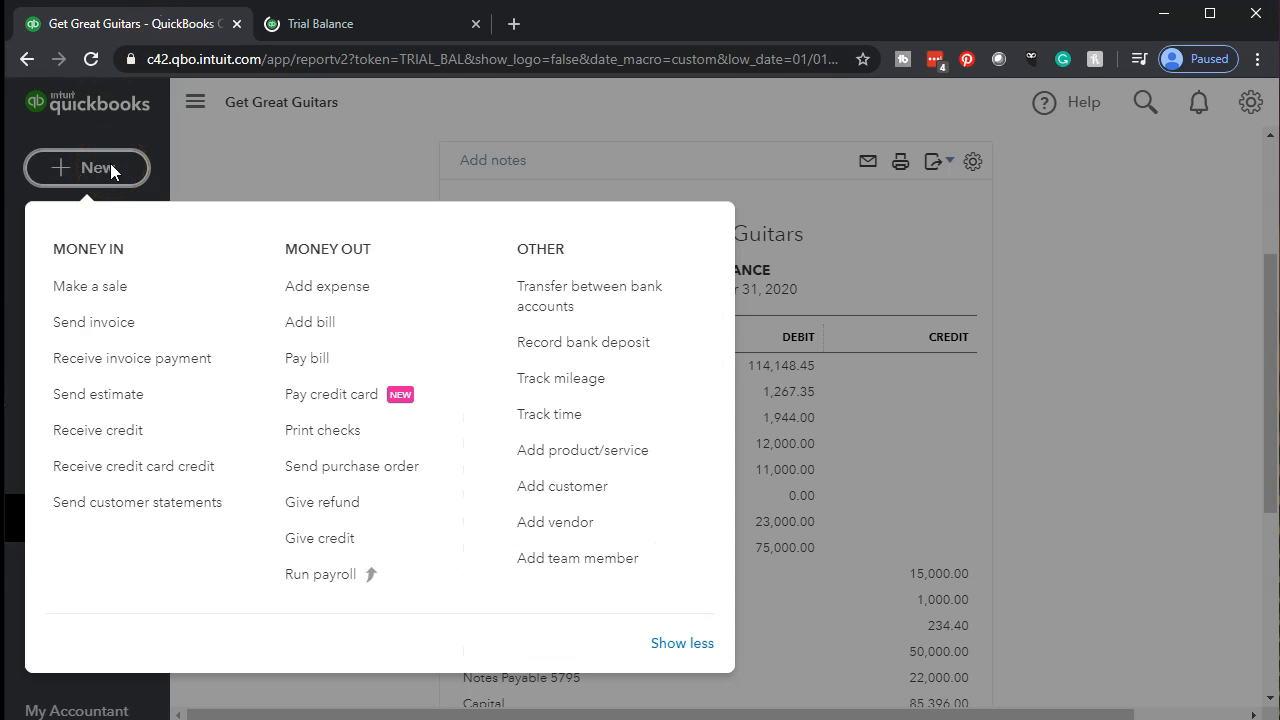
click(284, 258)
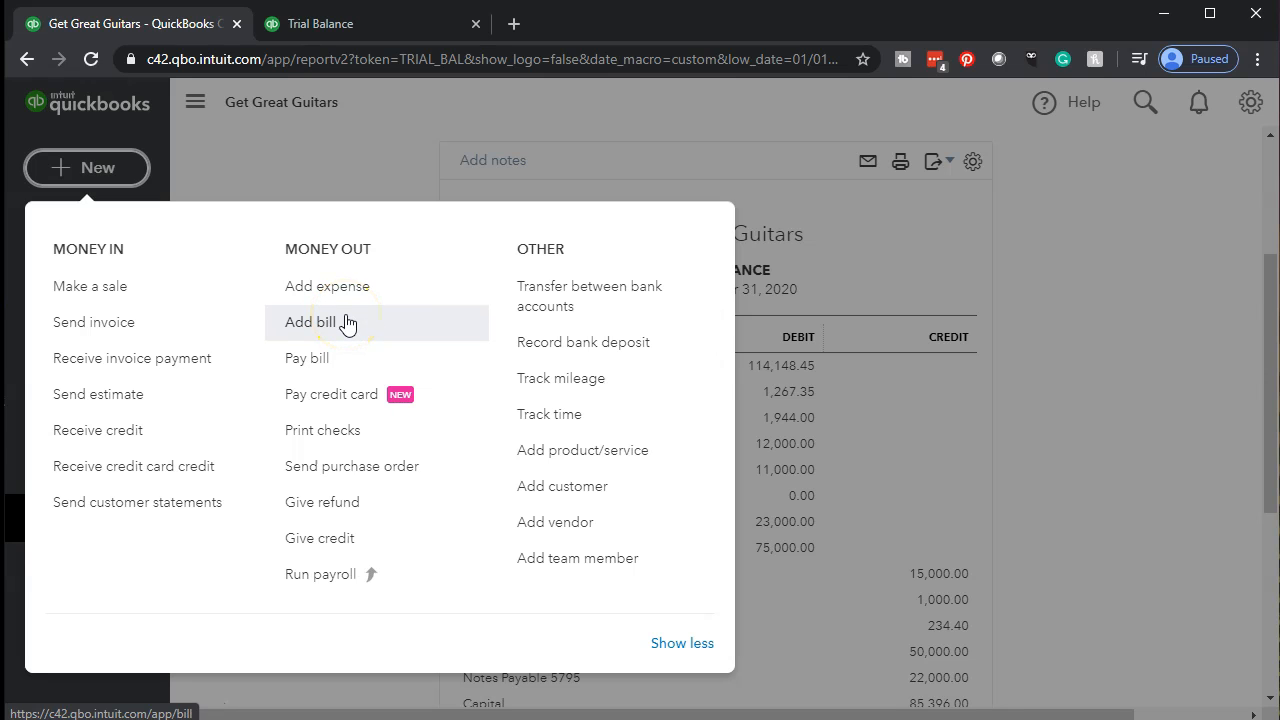
click(370, 378)
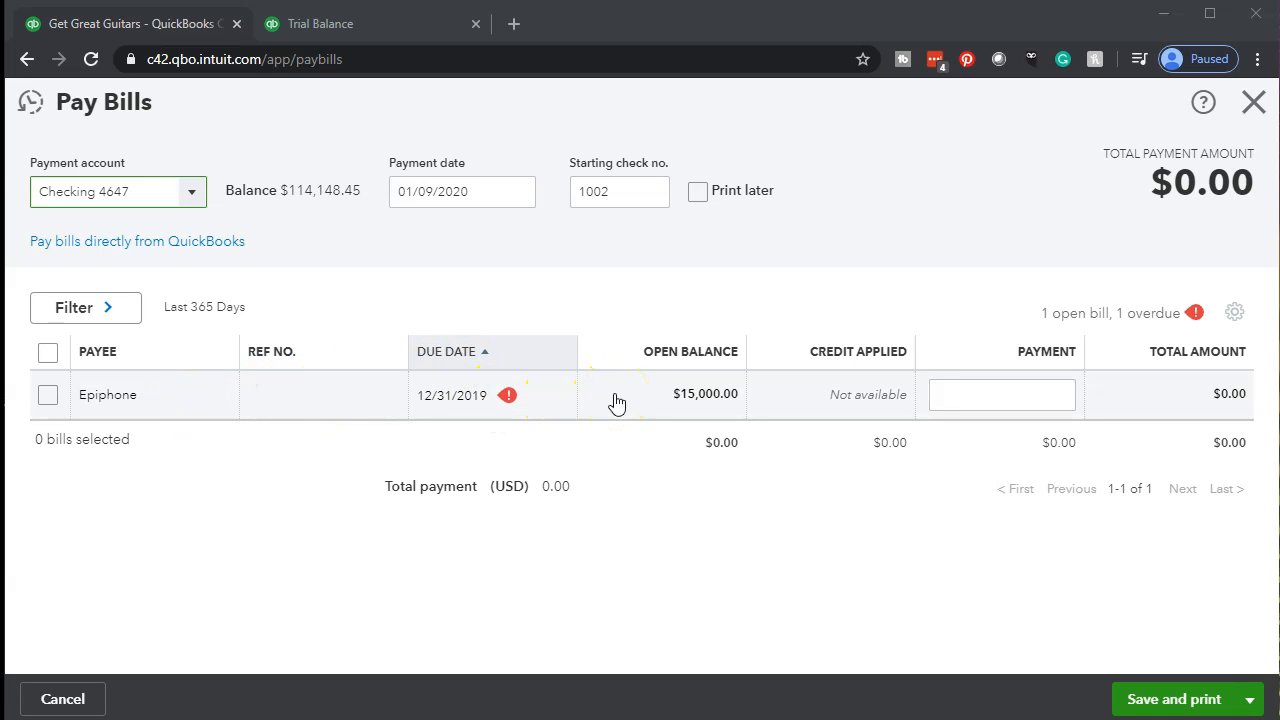
click(48, 396)
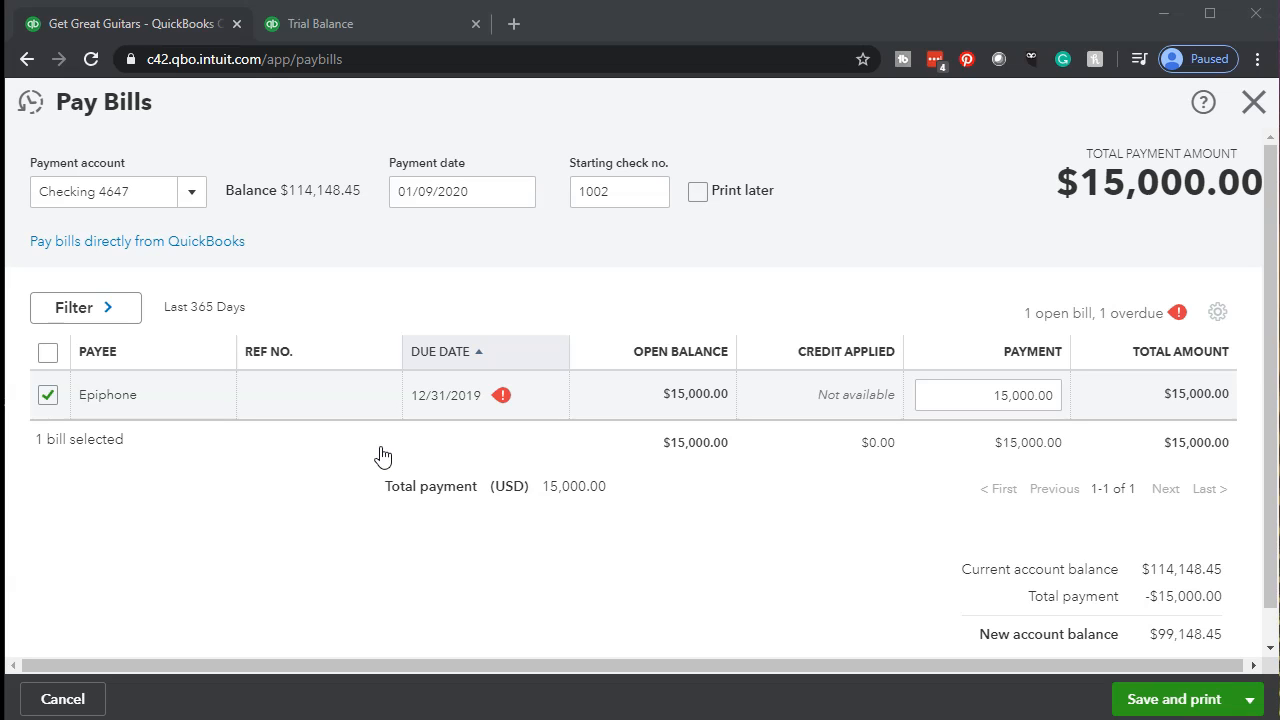
click(588, 231)
click(605, 222)
click(1252, 699)
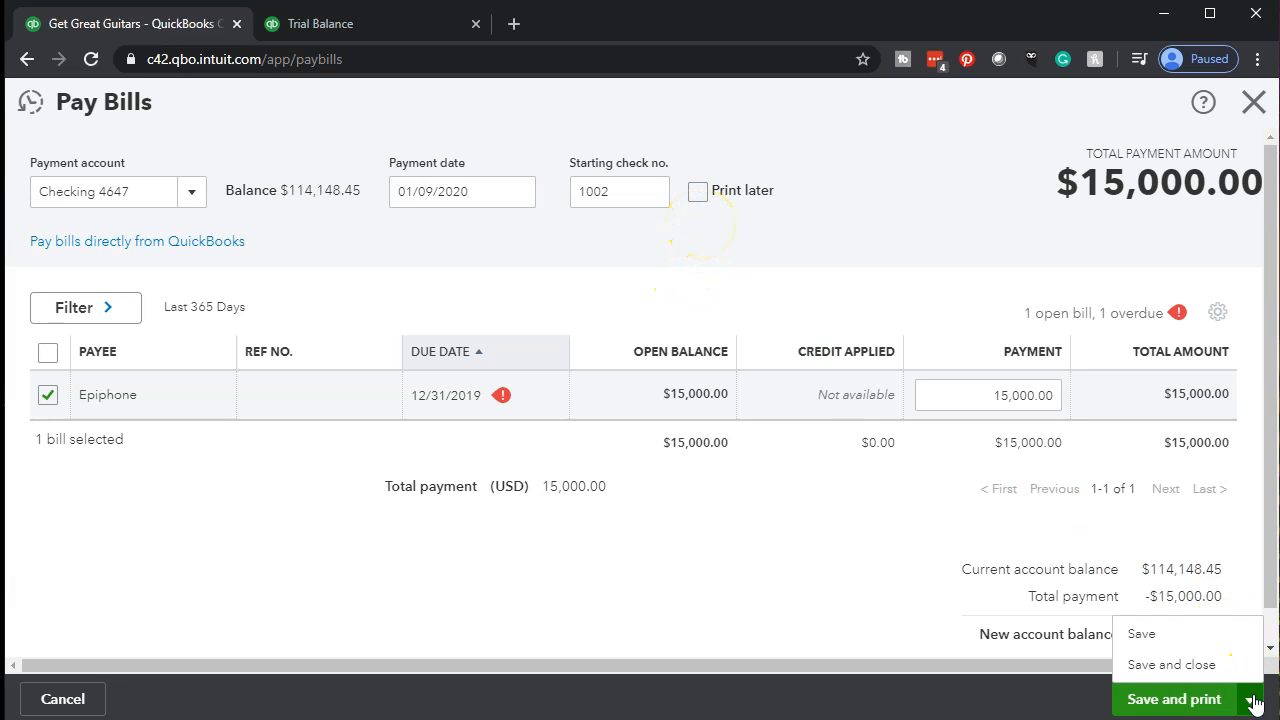
click(1172, 665)
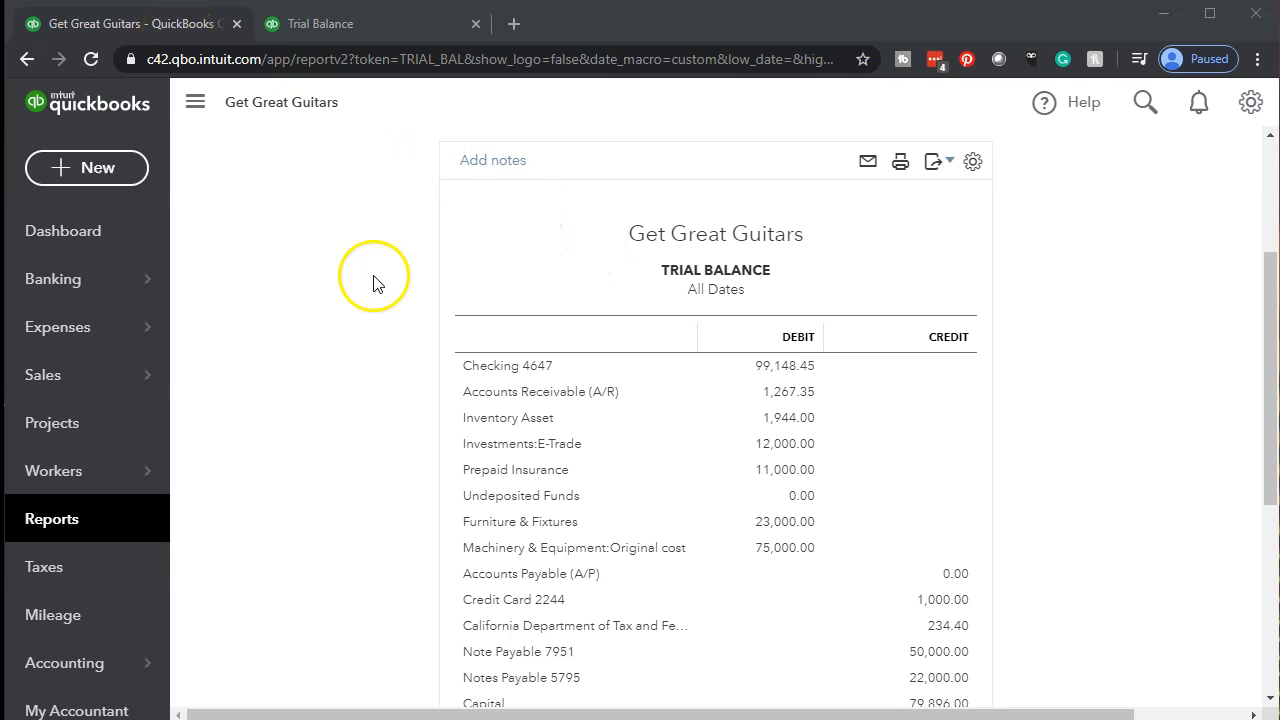
click(121, 183)
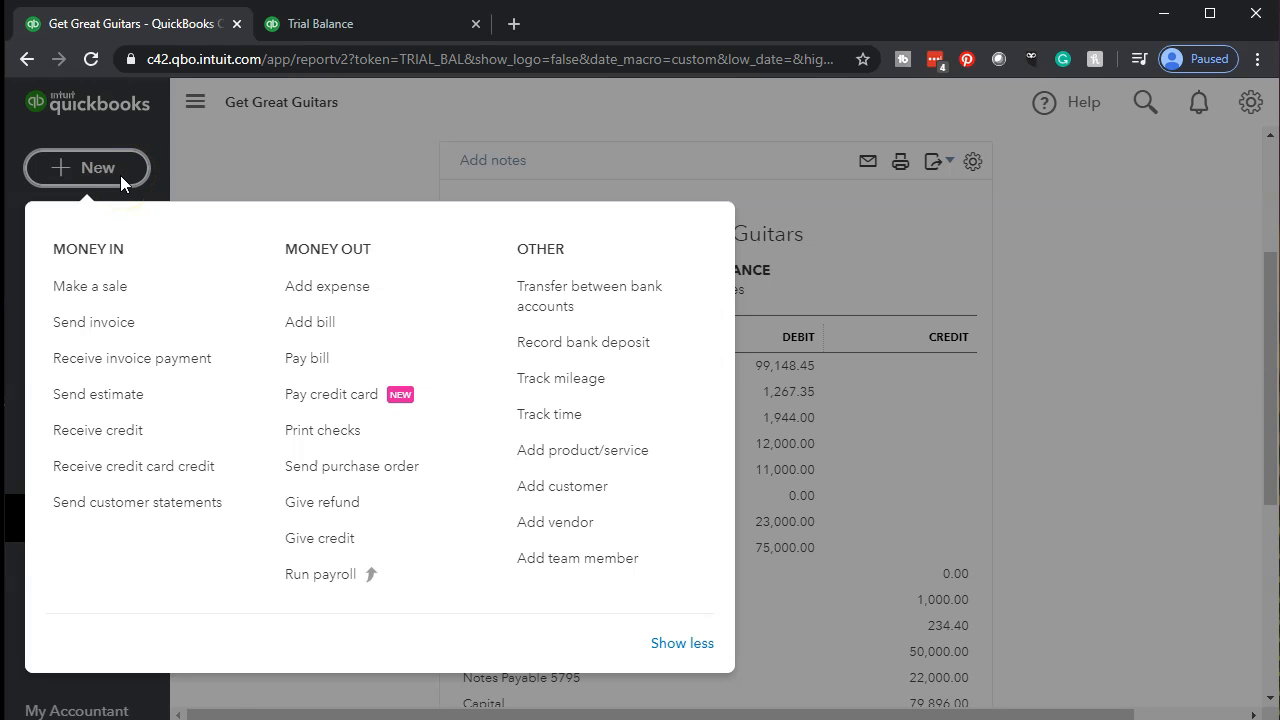
click(266, 410)
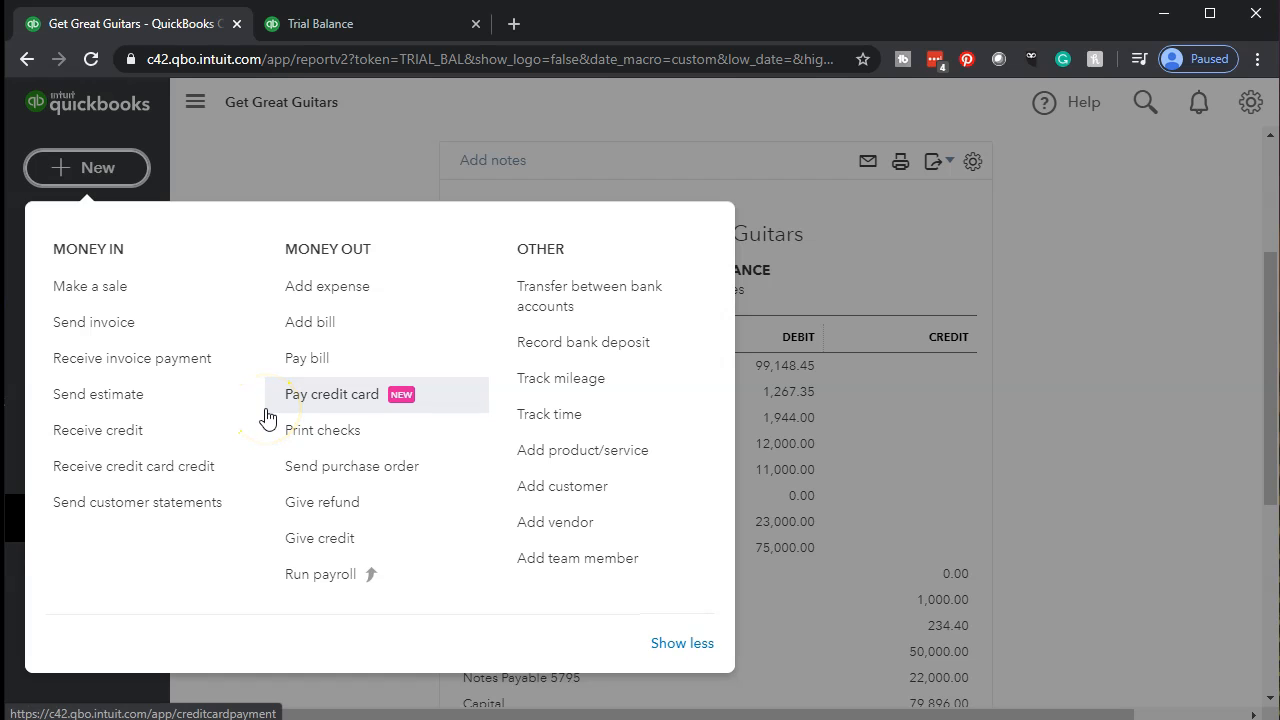
click(337, 440)
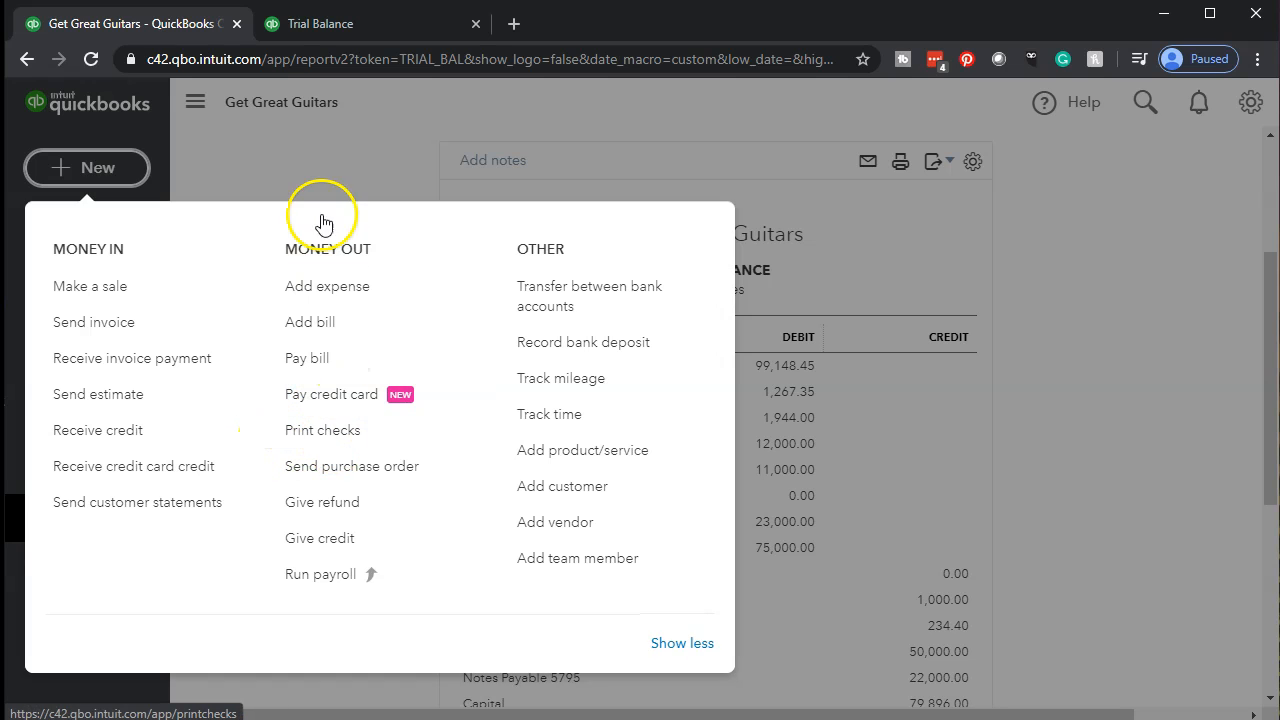
click(306, 155)
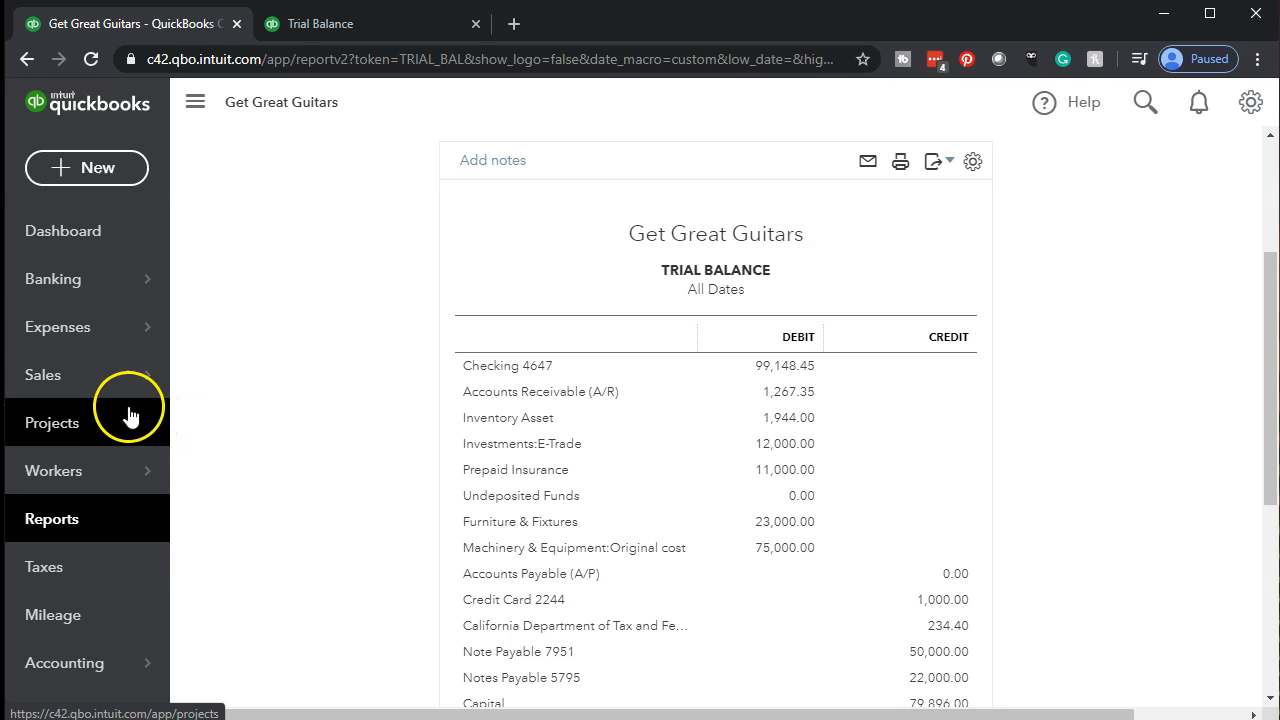
Step: Open the checking account's register from the Chart of Accounts and sort its transactions by type
click(55, 668)
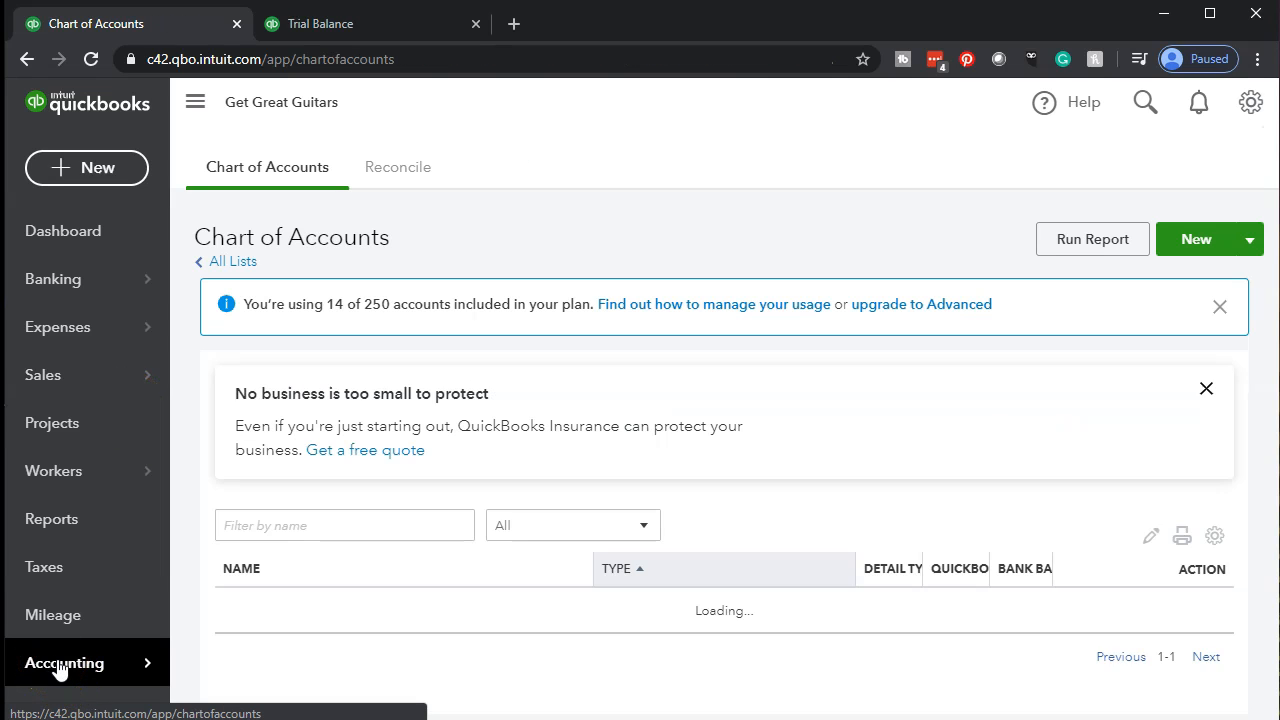
scroll(60, 668, down, 2)
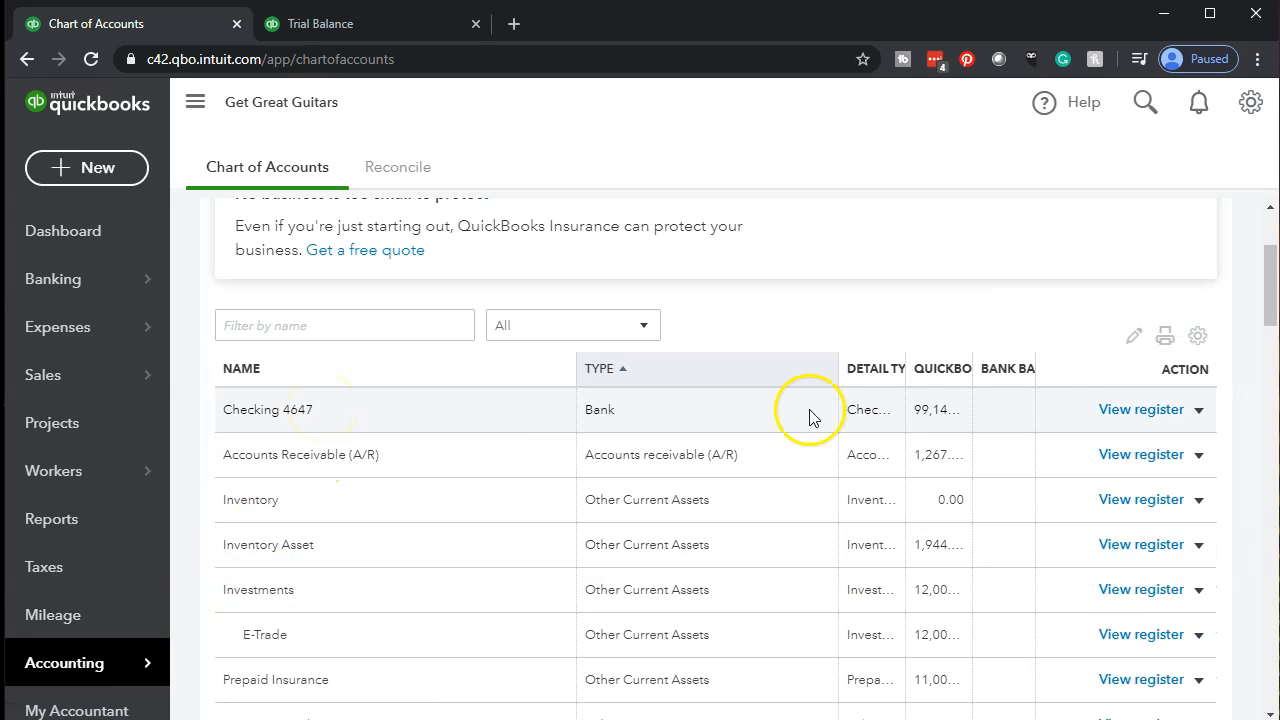
click(1122, 412)
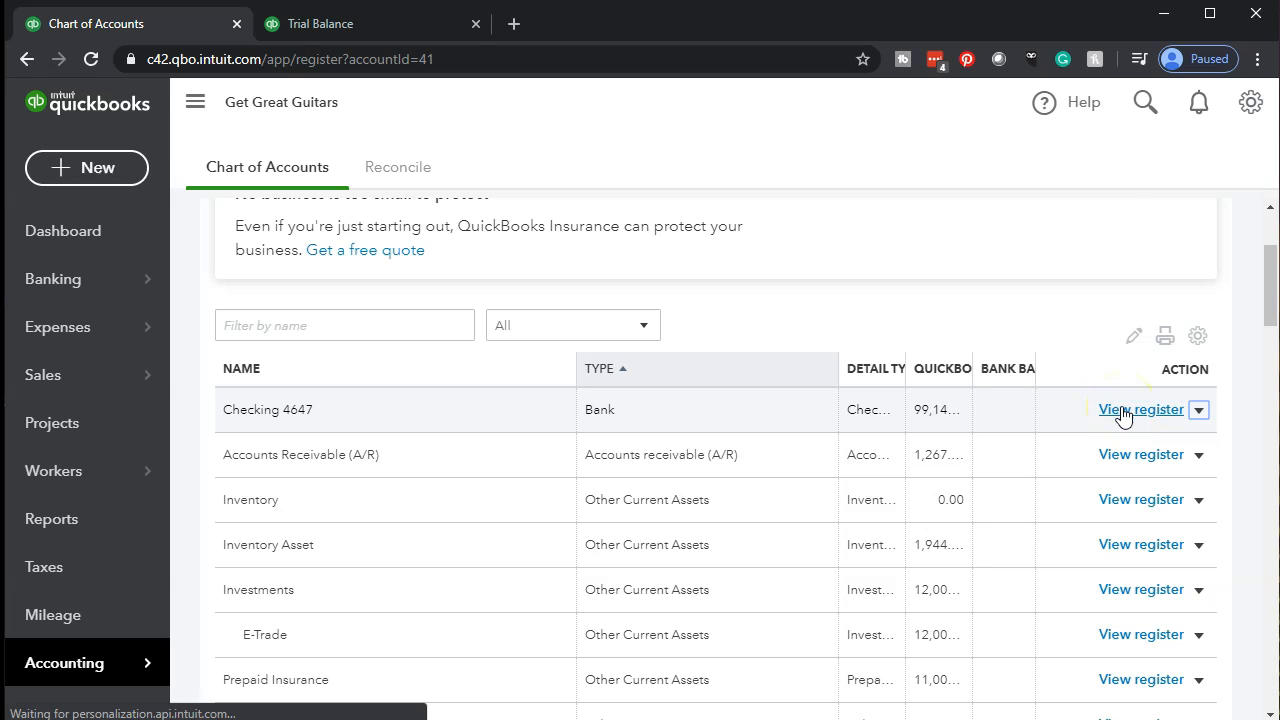
click(196, 102)
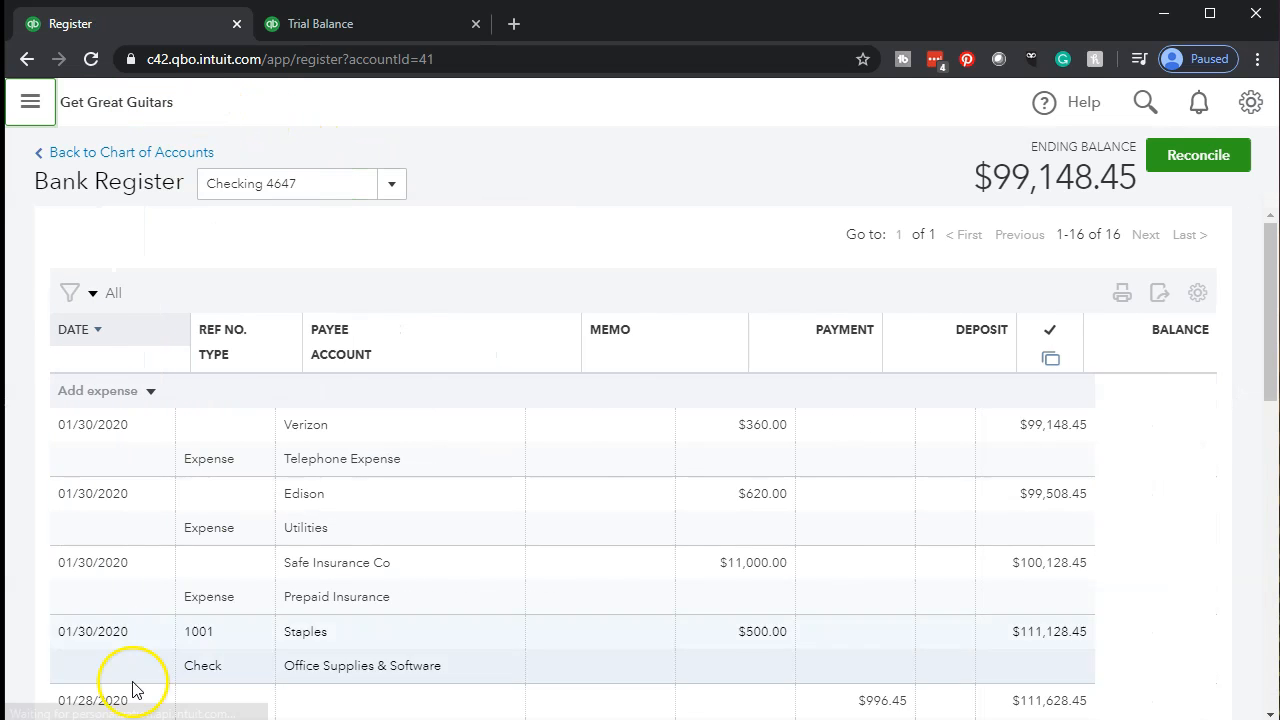
scroll(255, 265, down, 1)
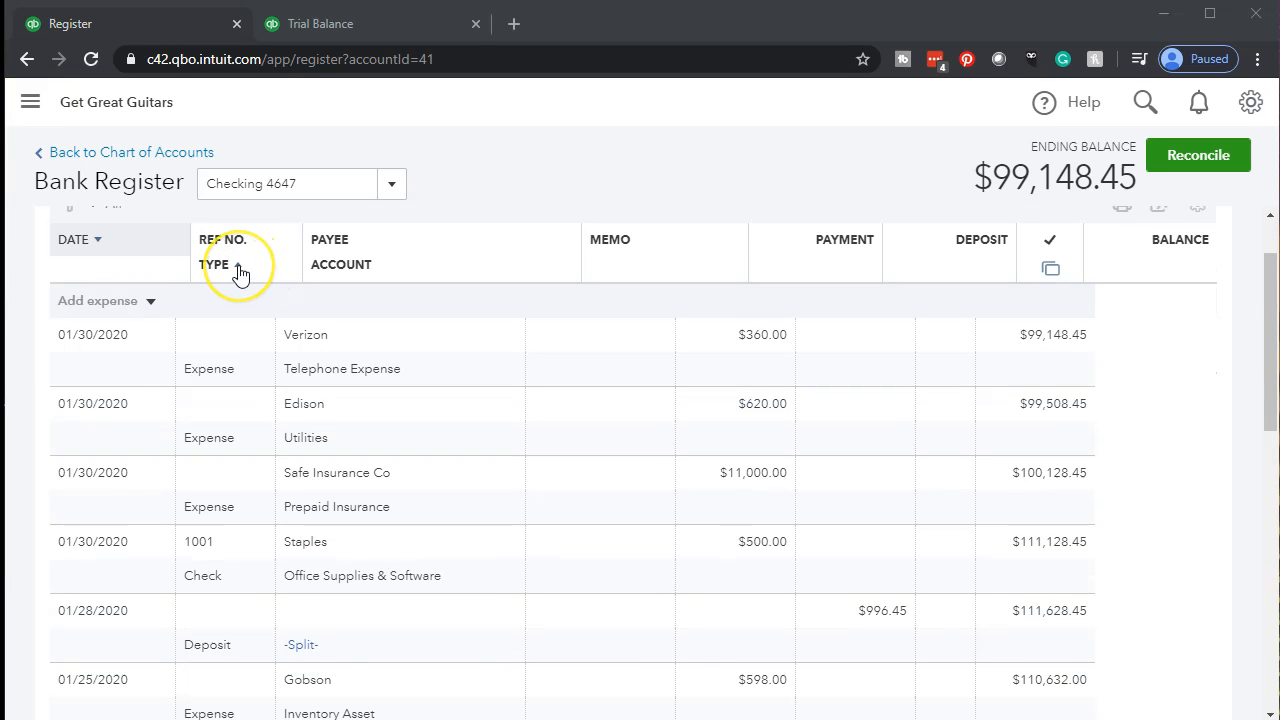
click(240, 268)
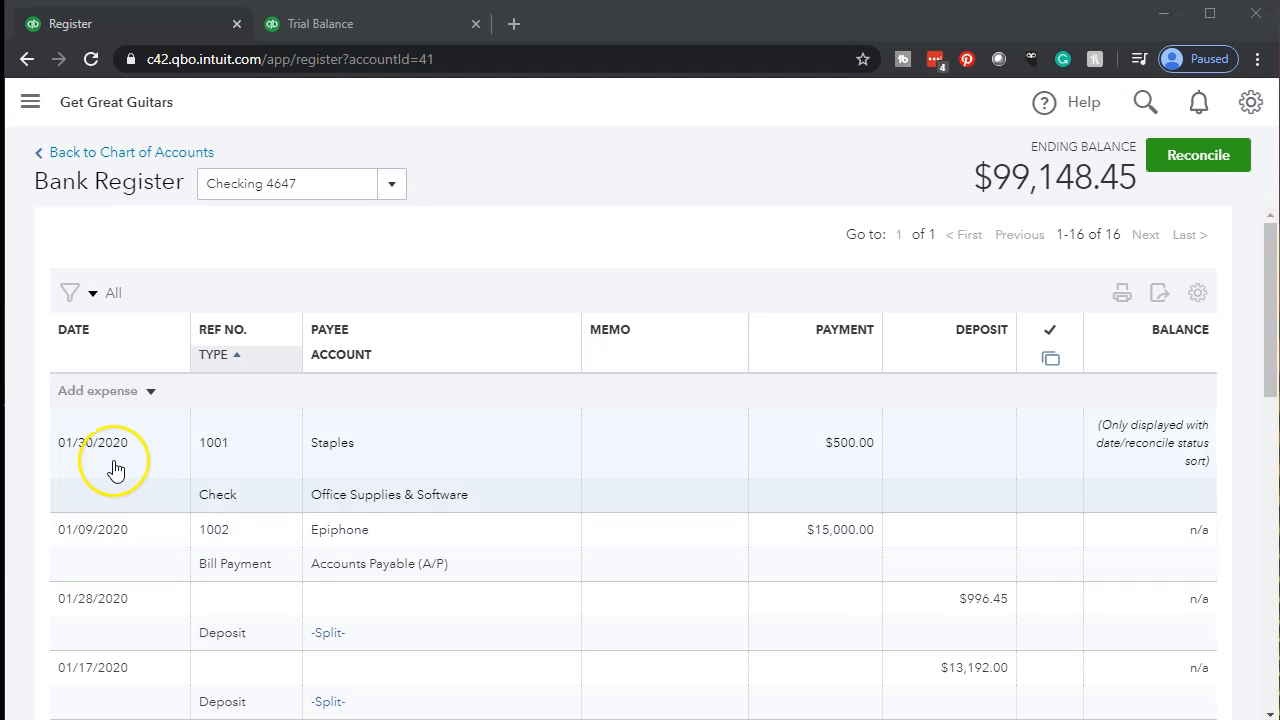
Step: Edit the Epiphone bill payment, set its payment date to 01/30/2020, save it, and accept modifying the linked transaction
click(234, 570)
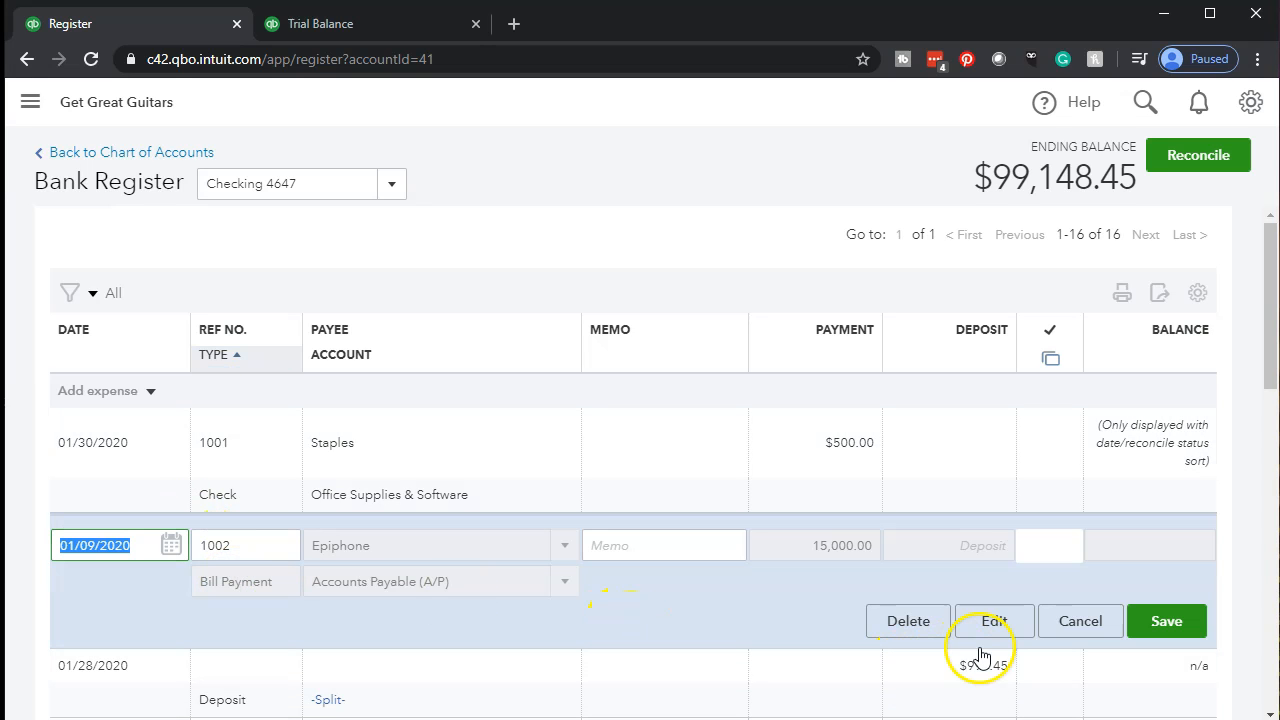
click(1013, 641)
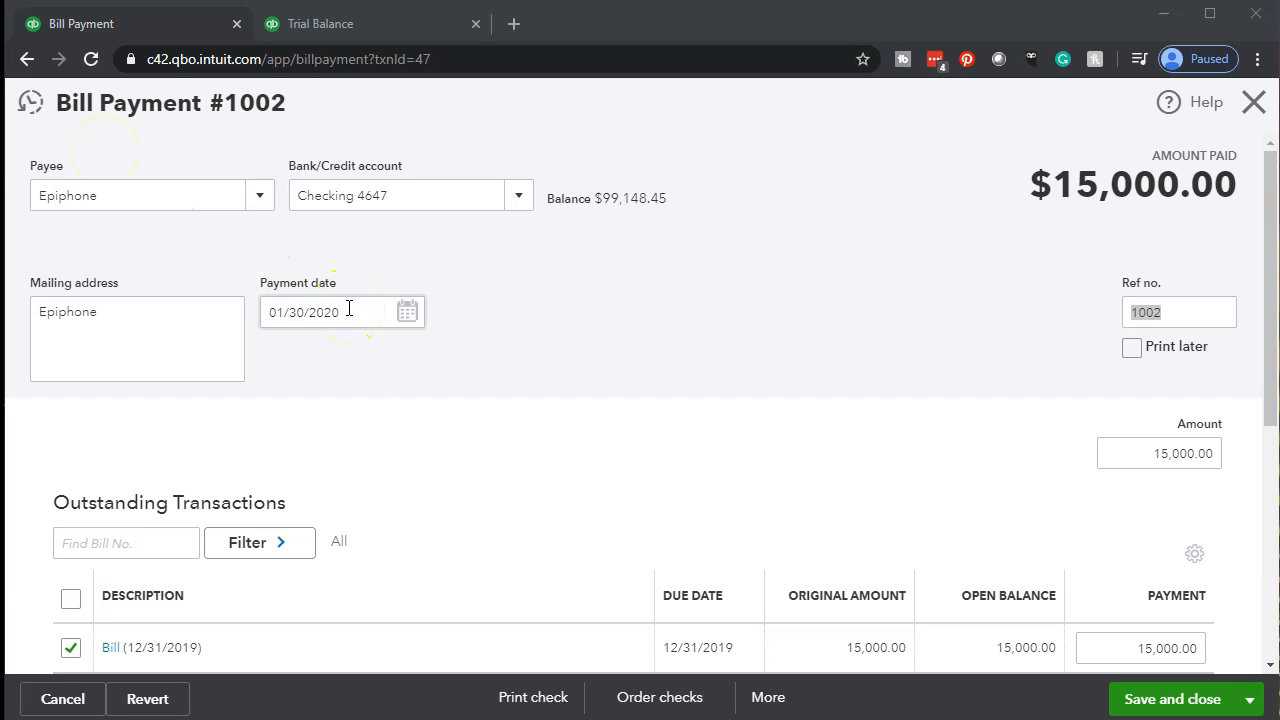
click(358, 384)
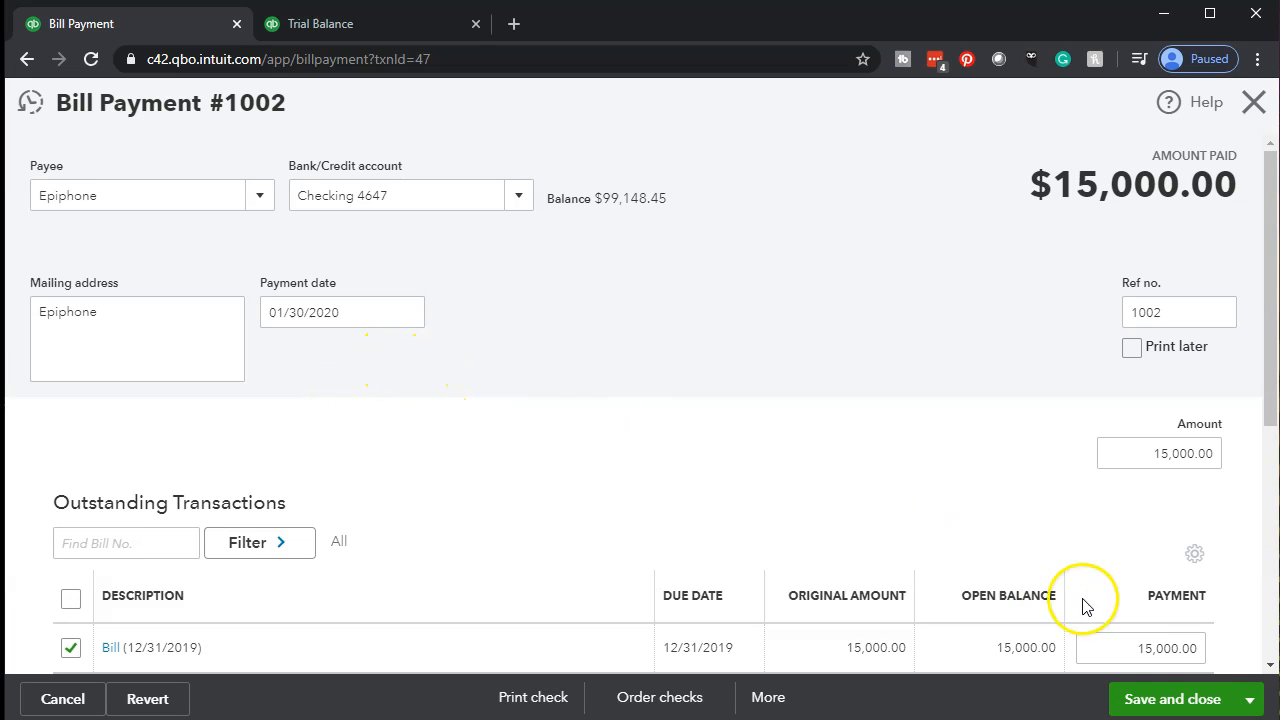
click(1147, 701)
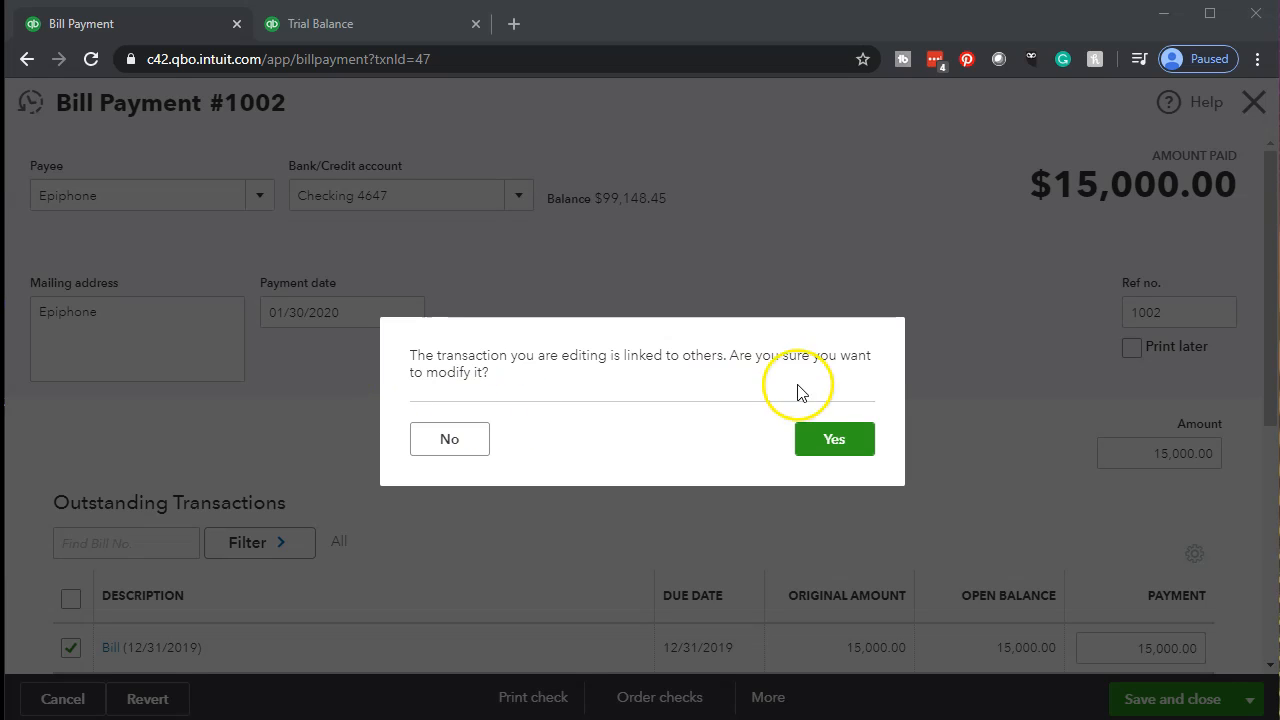
click(828, 438)
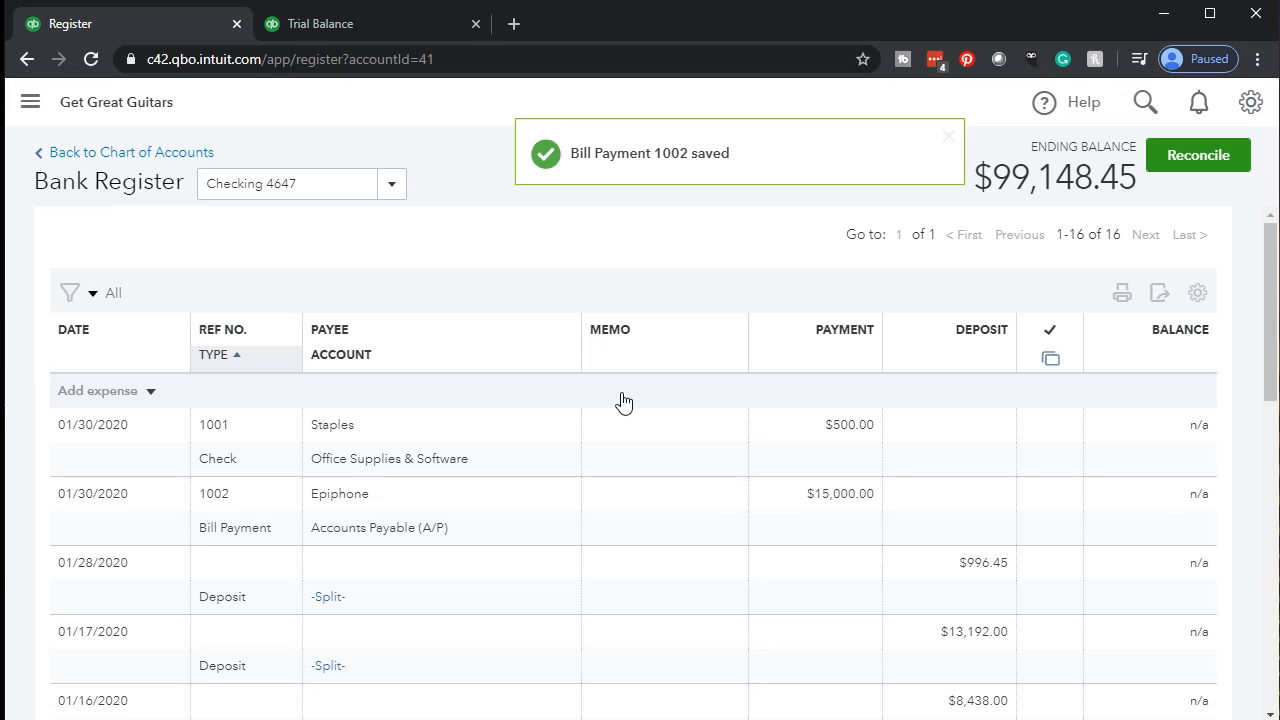
Step: Return to the duplicated Trial Balance, enlarge the page, and open the transaction report behind the checking account balance
click(378, 30)
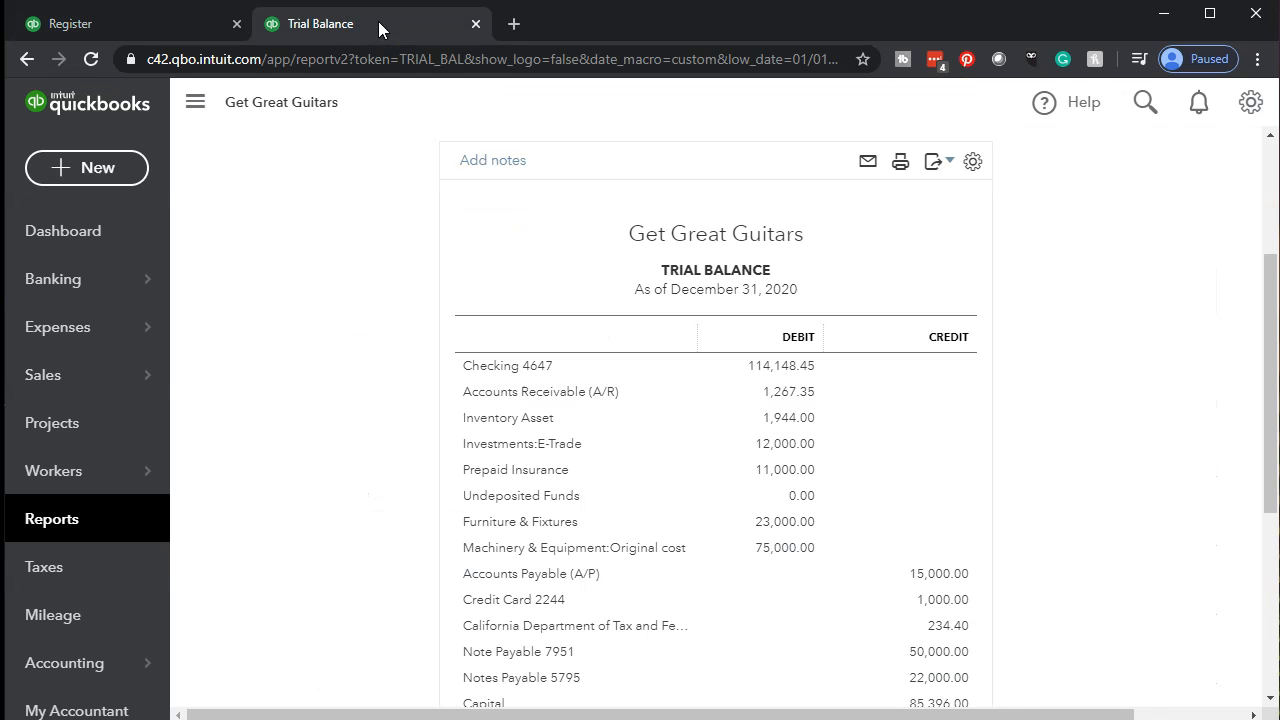
click(197, 103)
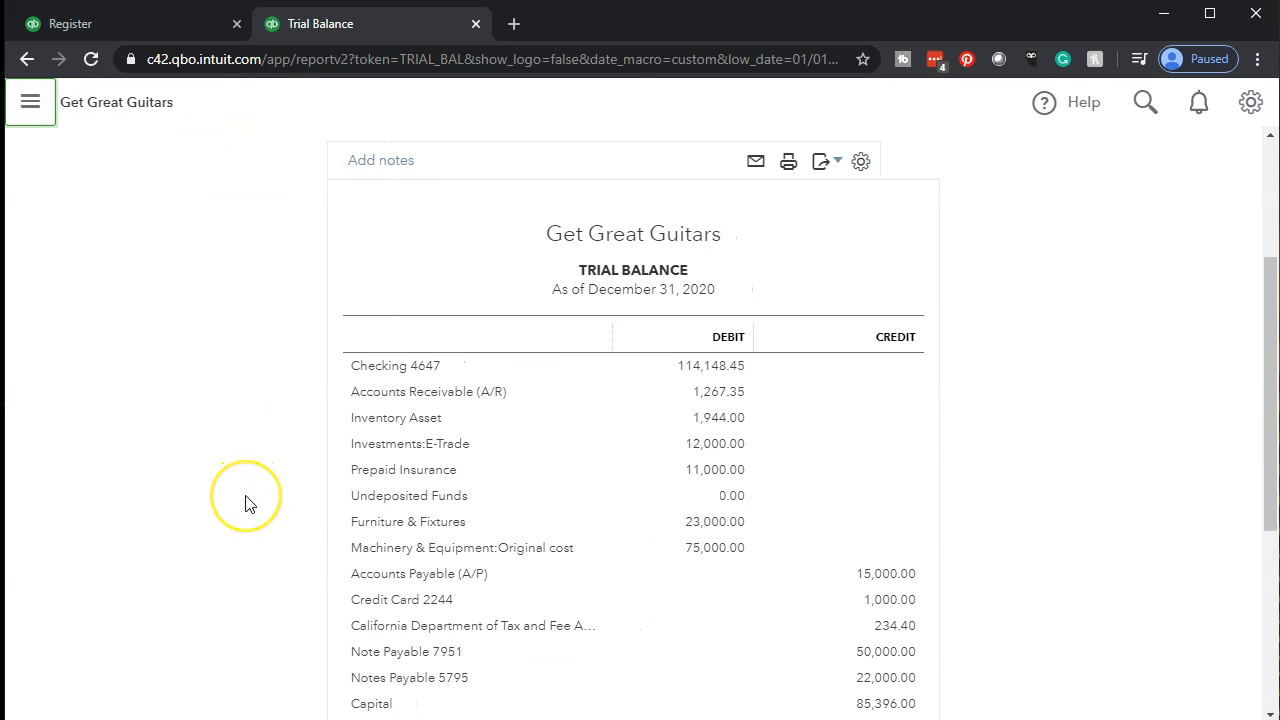
key(ctrl+plus)
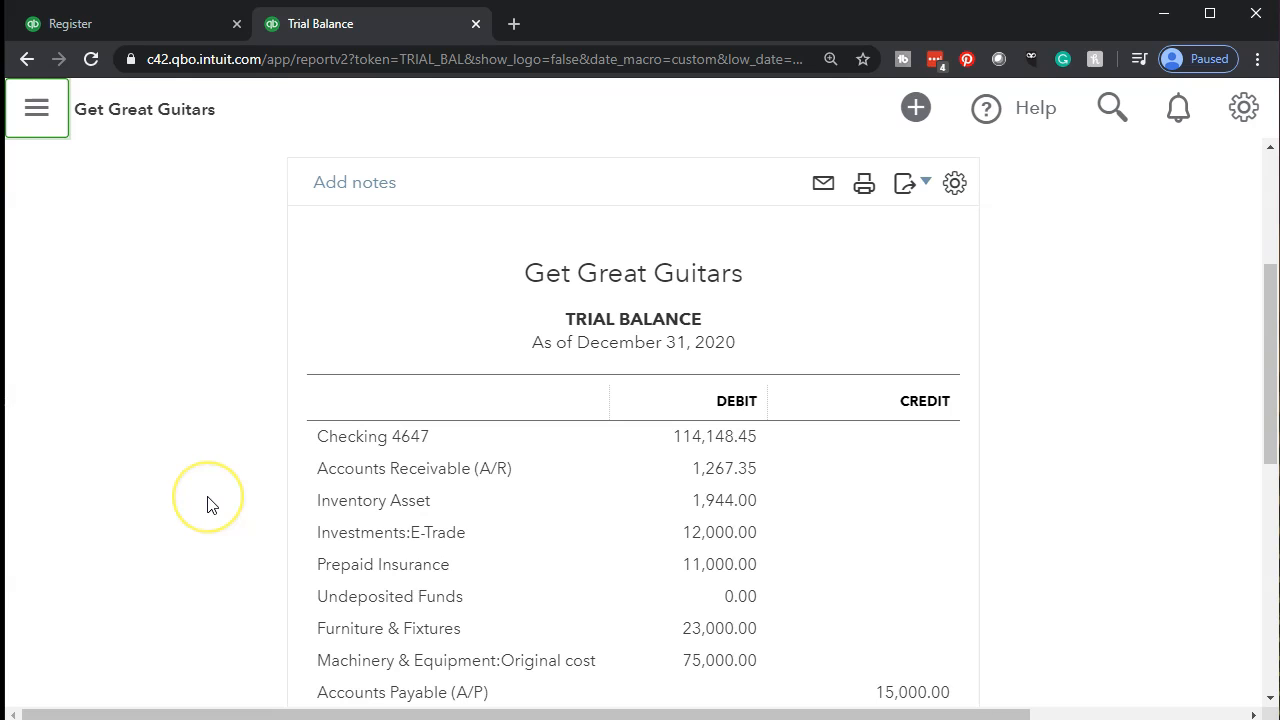
click(710, 437)
scroll(709, 441, down, 2)
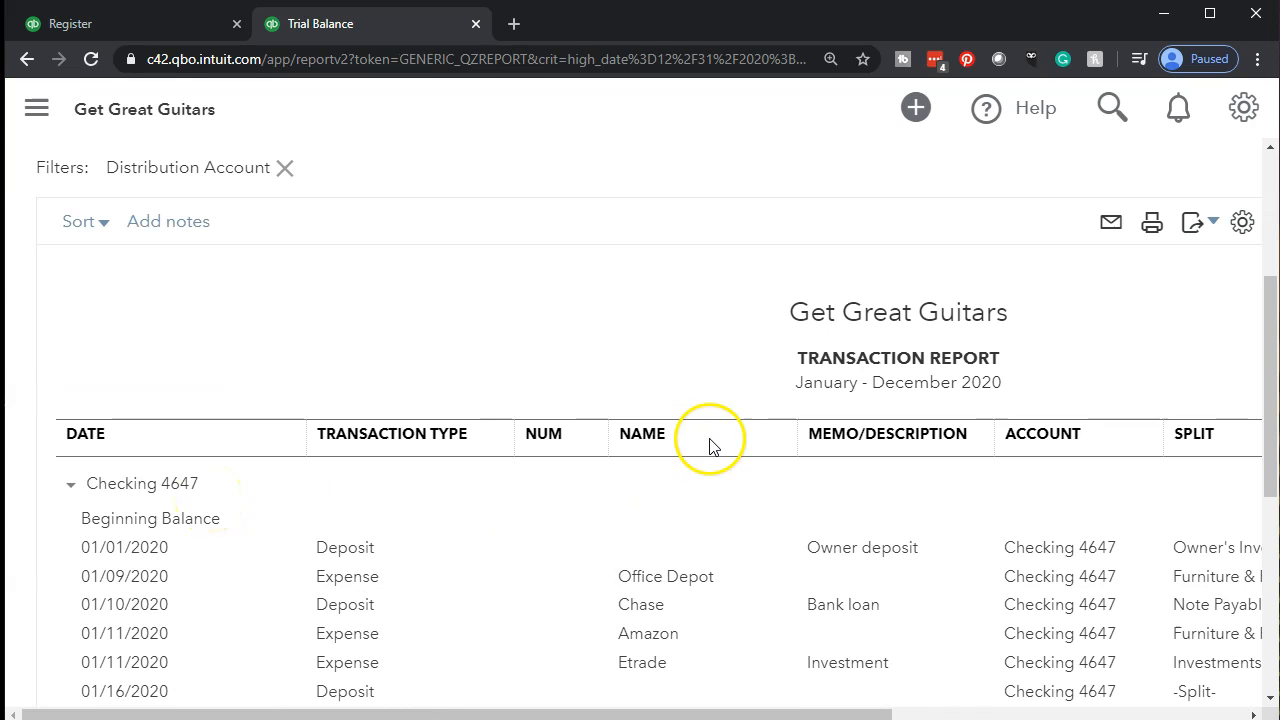
Step: View the Epiphone bill payment from the checking account's transaction report, close it, and return to the Trial Balance summary
scroll(509, 429, down, 3)
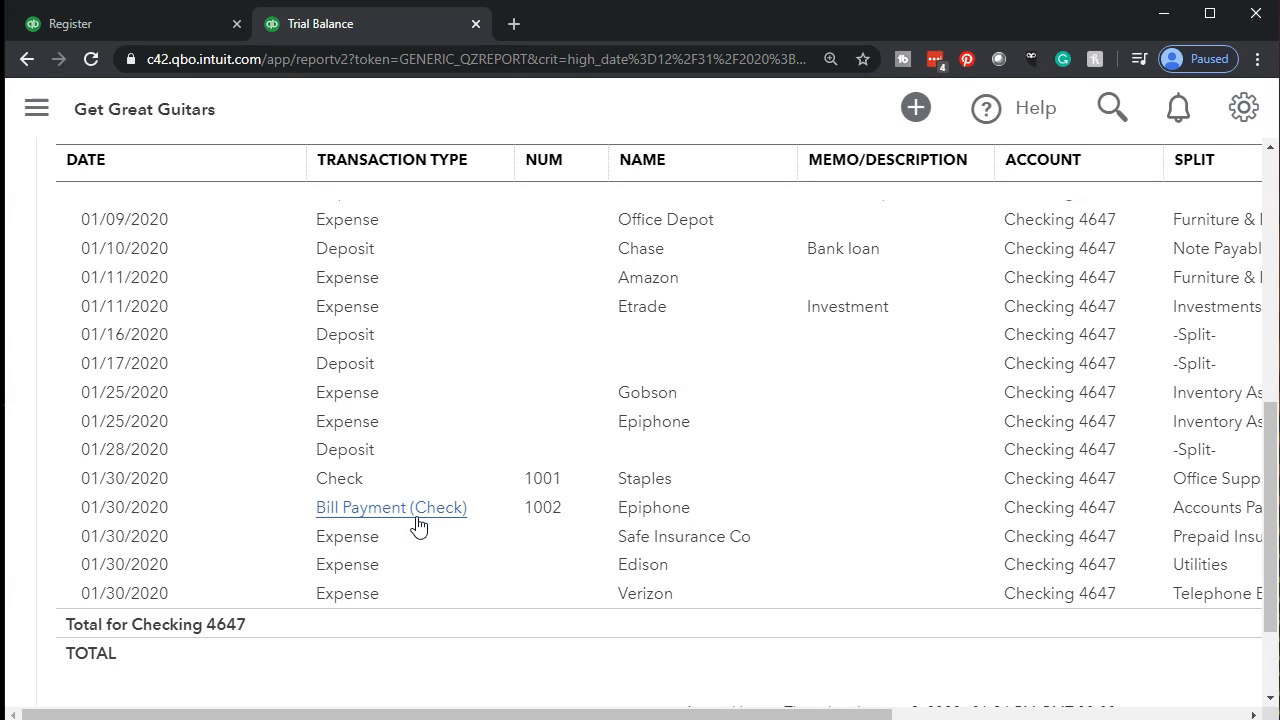
drag(516, 712, 878, 712)
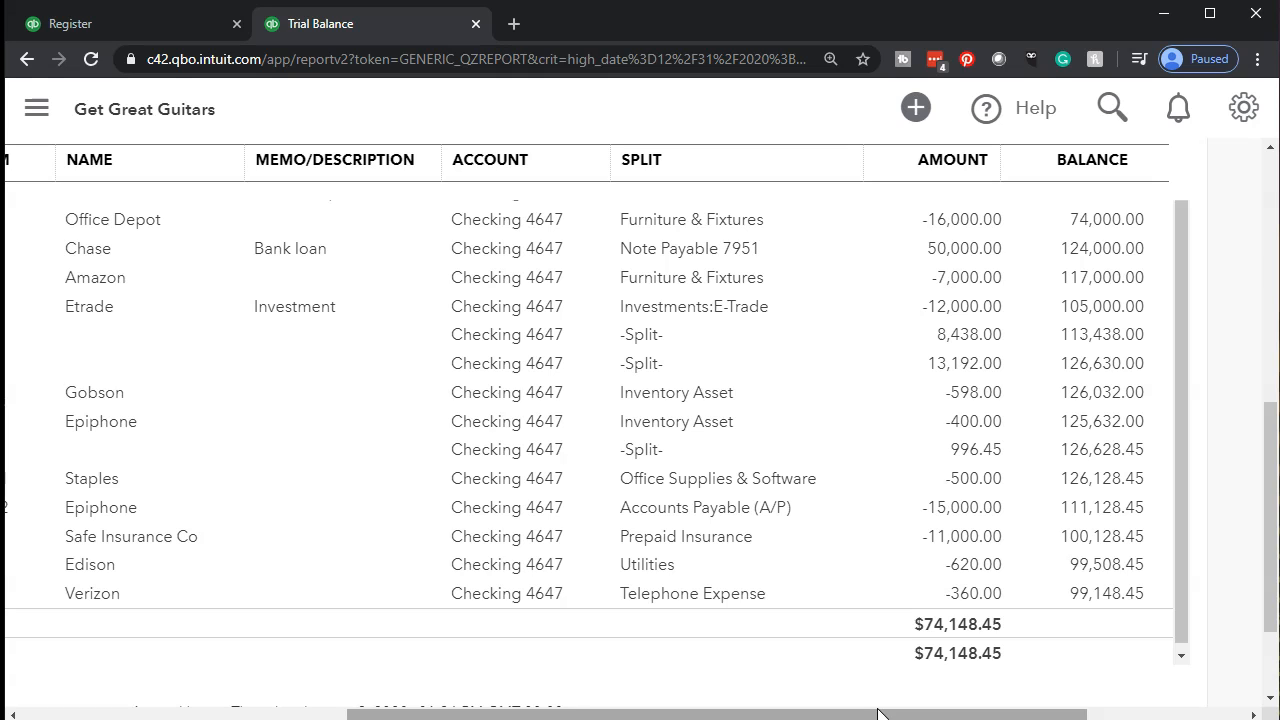
click(952, 510)
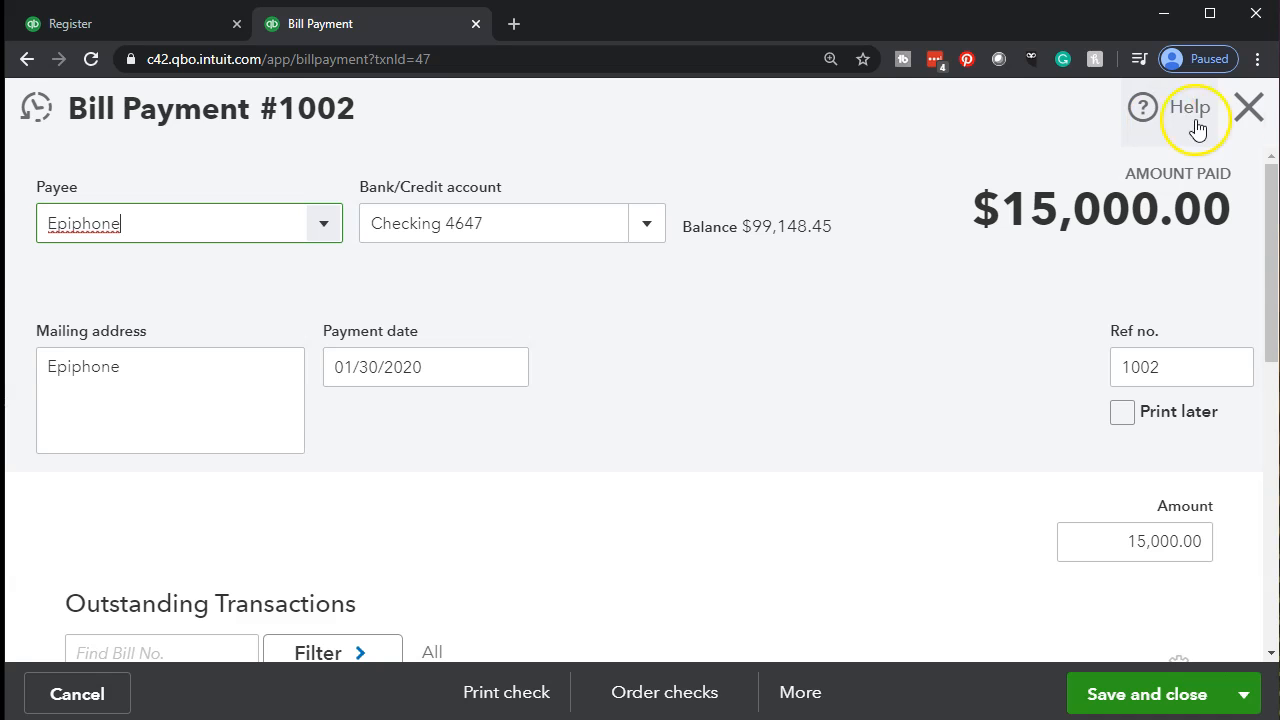
click(1245, 124)
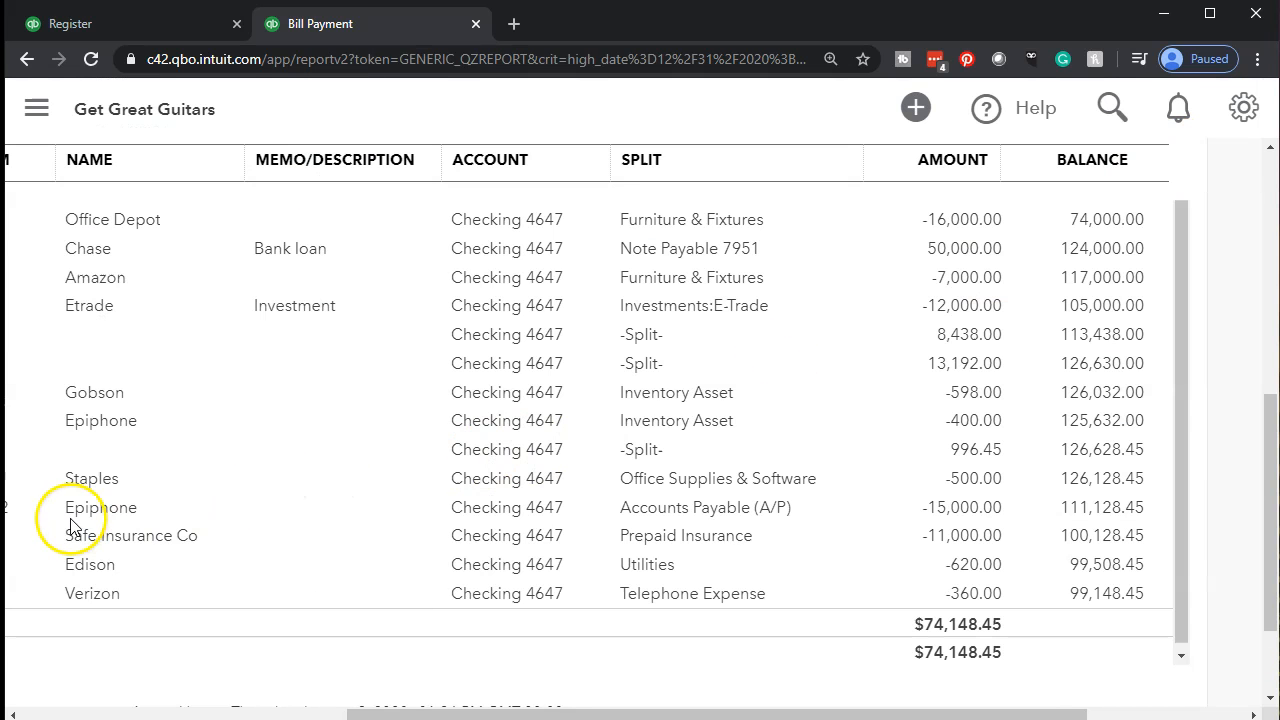
scroll(163, 391, up, 10)
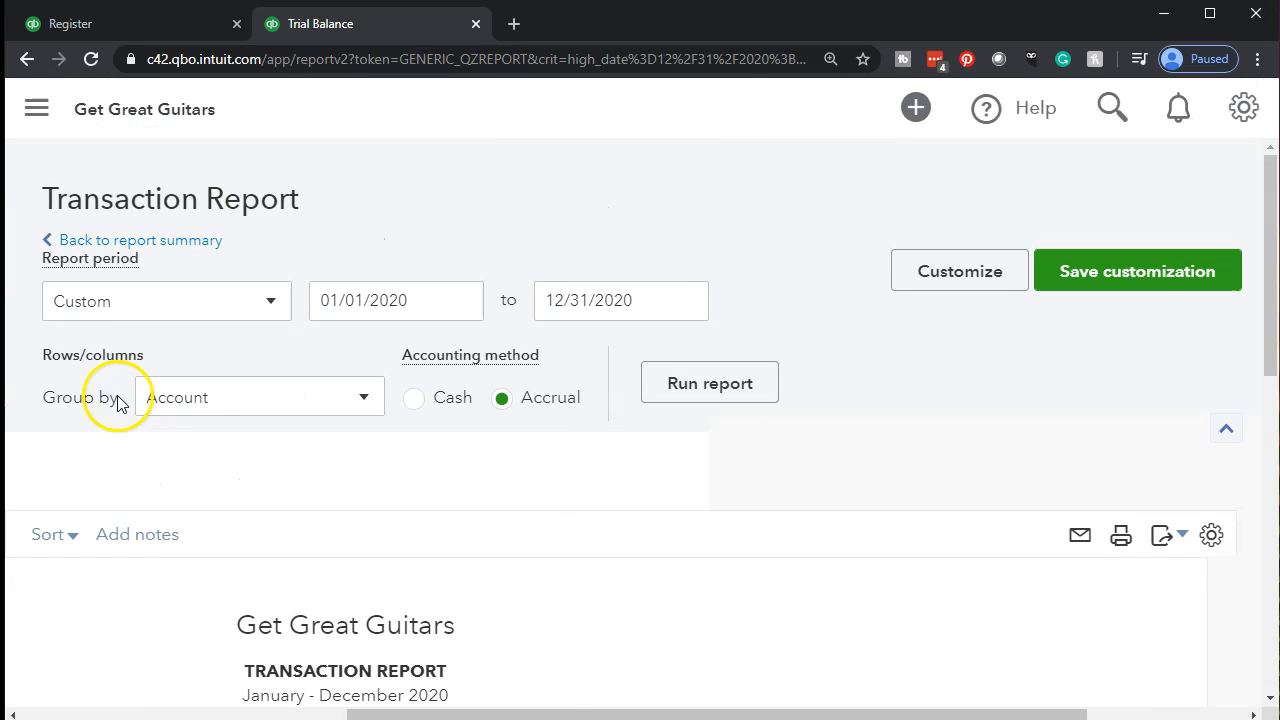
click(183, 238)
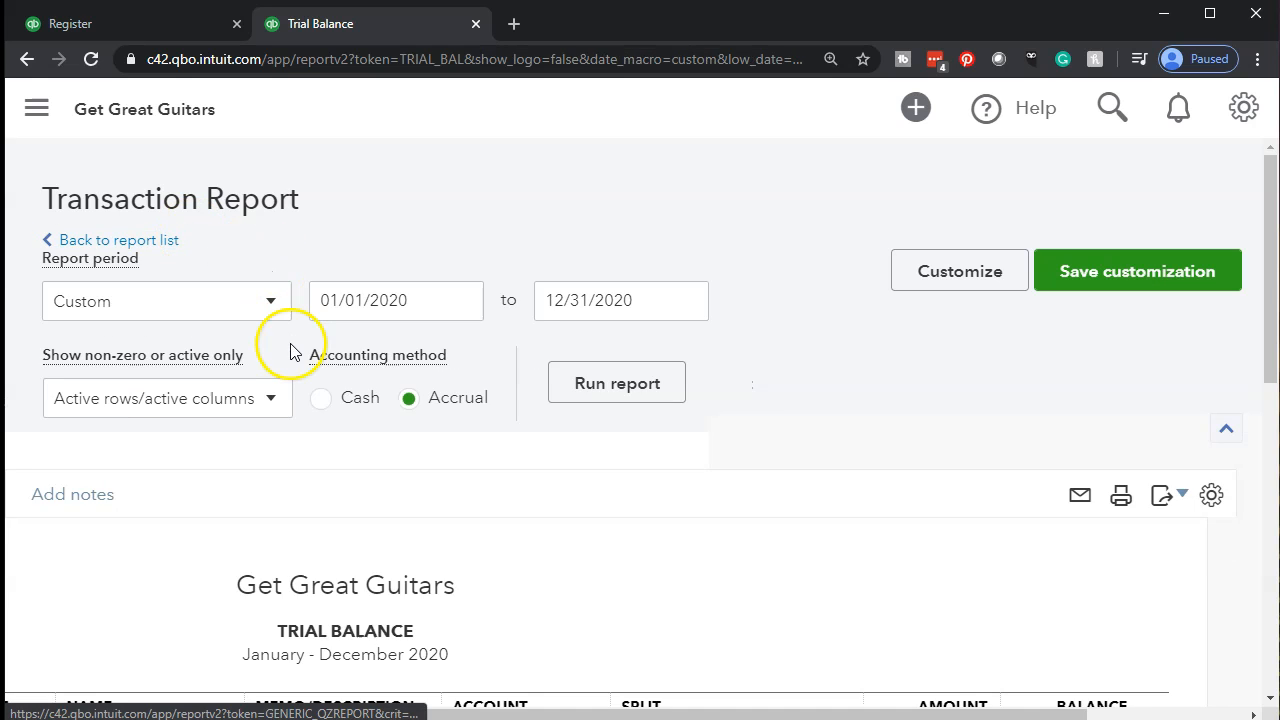
Step: Examine the transactions behind the Accounts Payable balance, including the amount and balance columns, and return to the Trial Balance
scroll(340, 380, down, 3)
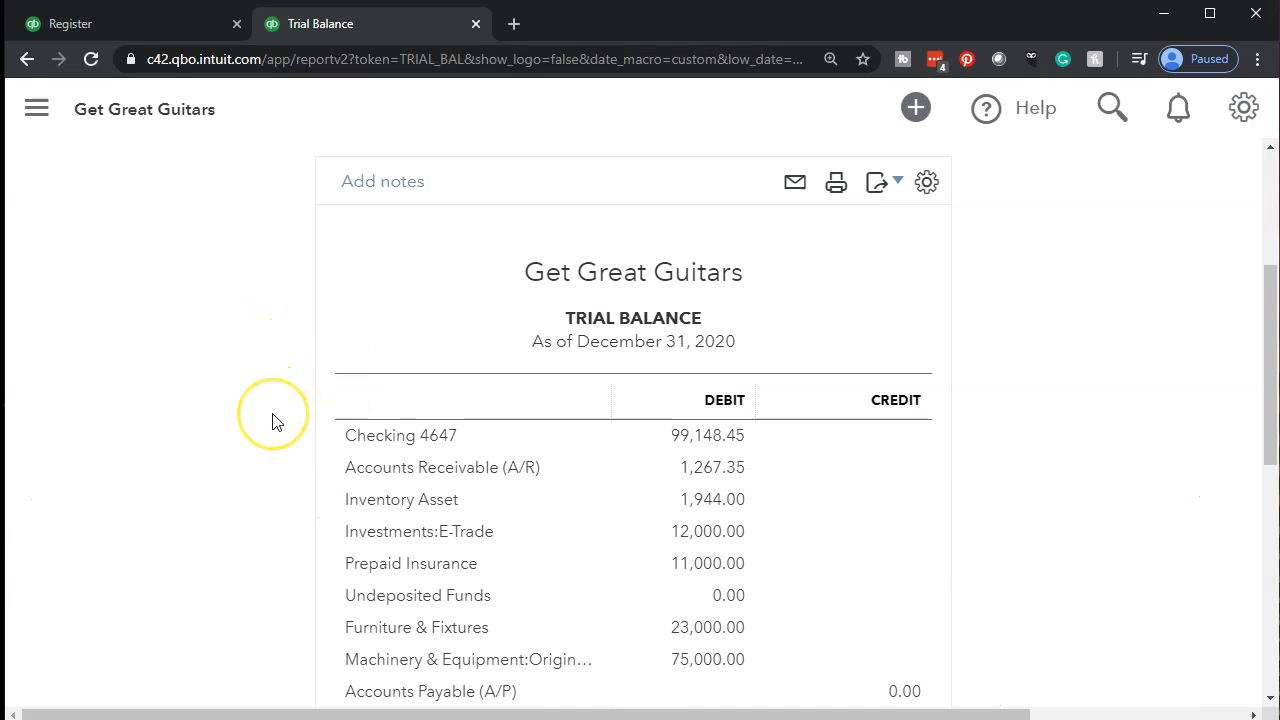
scroll(276, 421, down, 4)
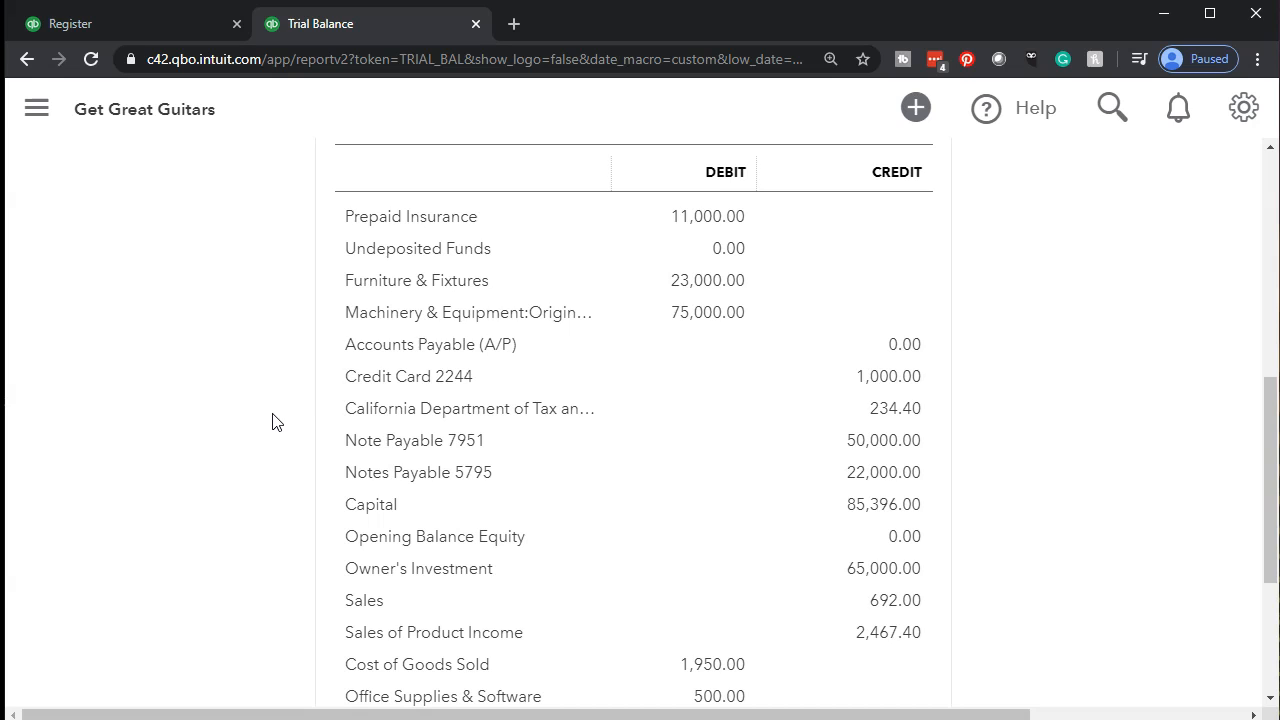
click(898, 345)
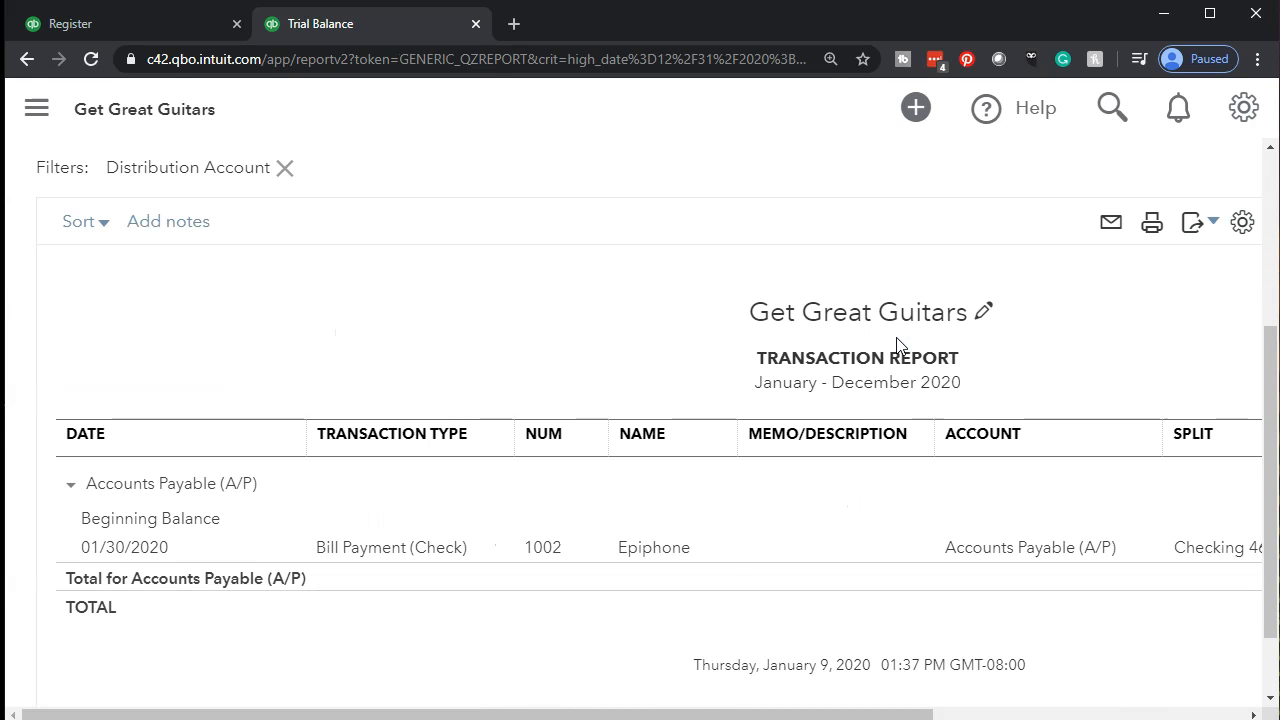
drag(658, 713, 949, 686)
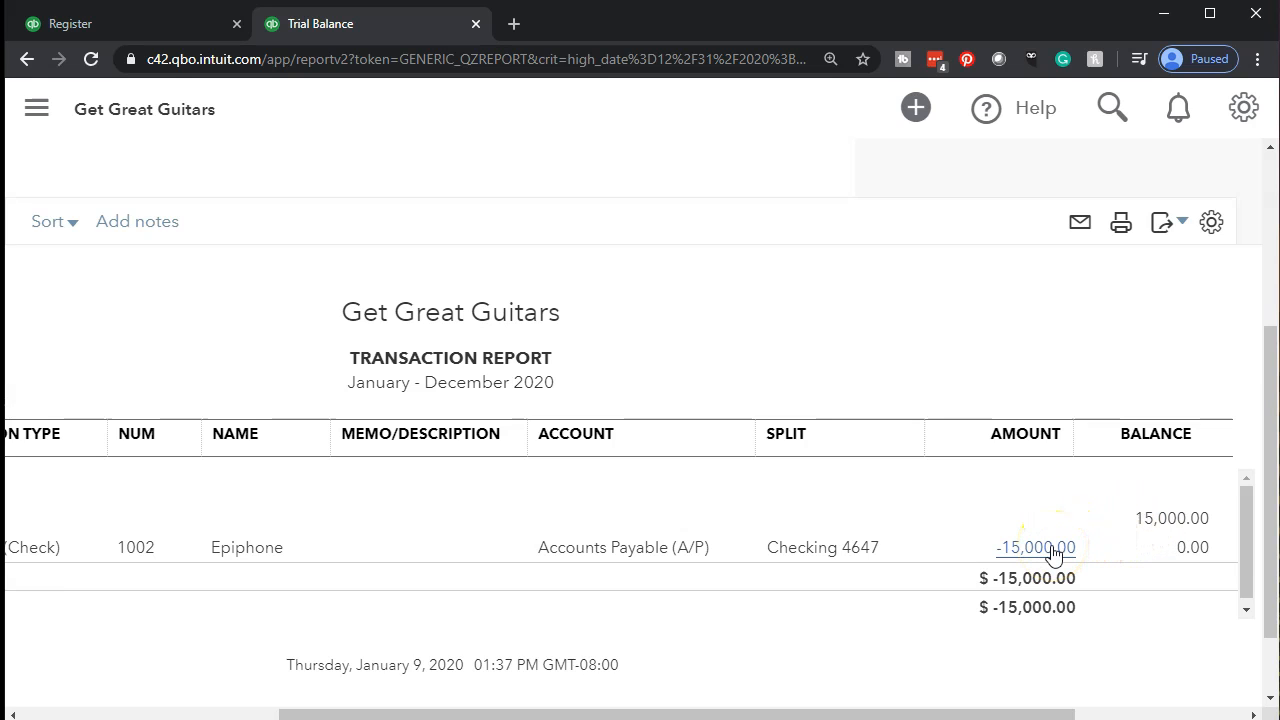
drag(993, 713, 737, 714)
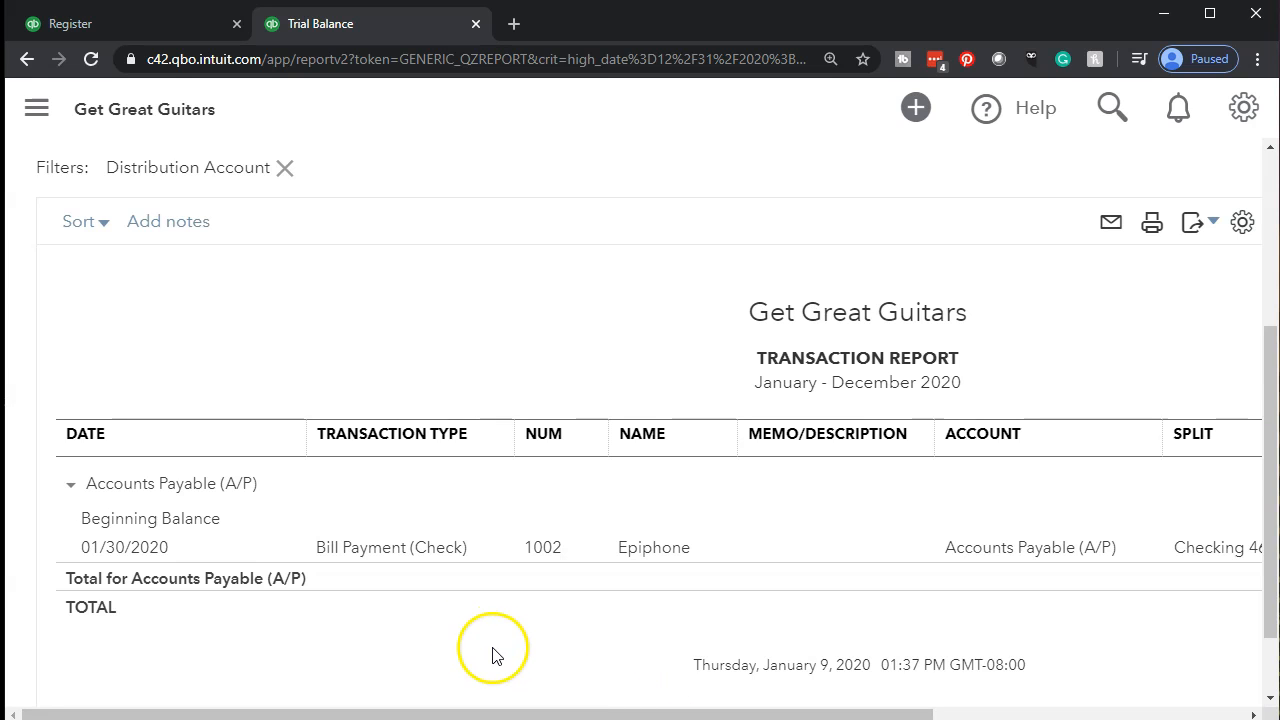
scroll(246, 531, up, 3)
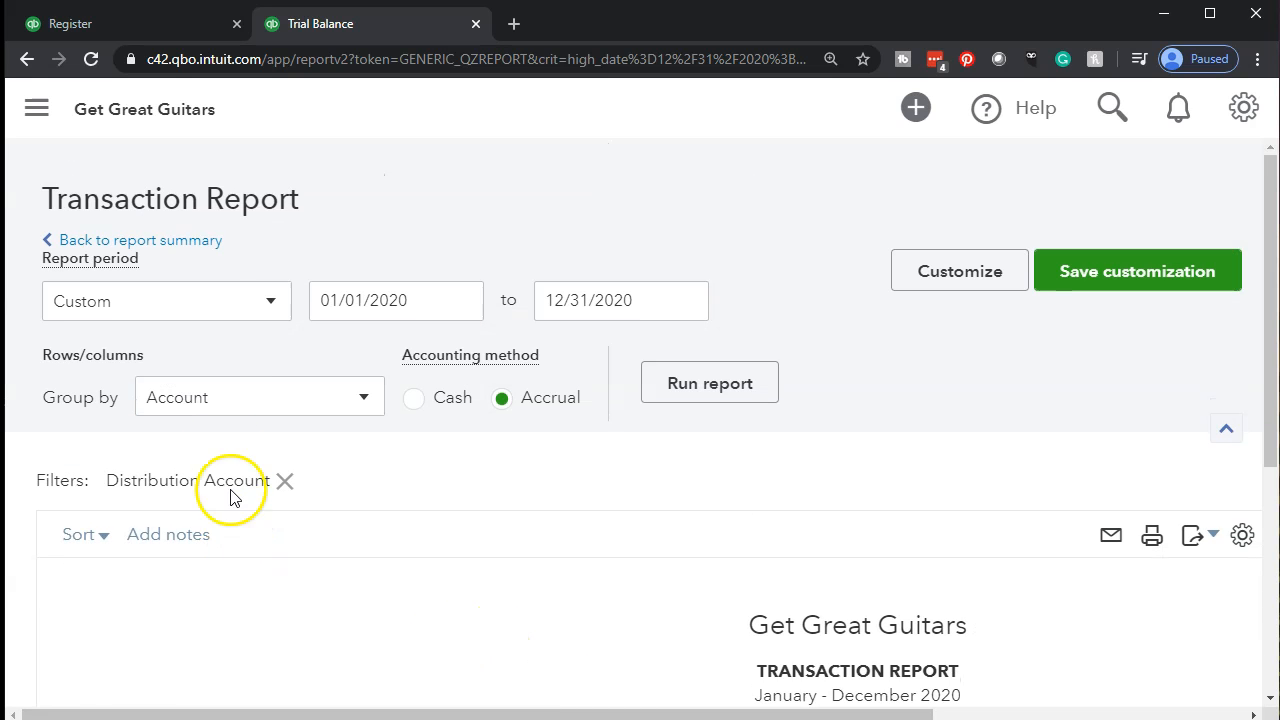
click(180, 242)
scroll(554, 371, down, 5)
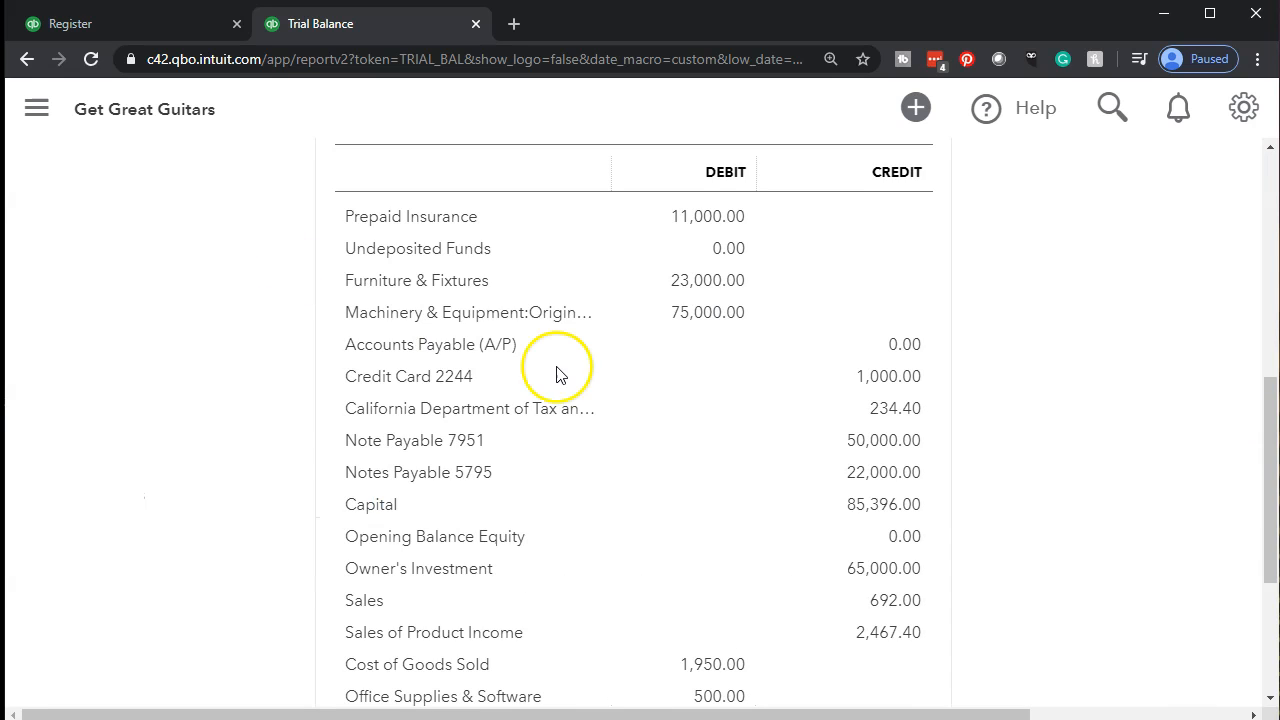
Step: Leave the bank register for the Vendors list under Expenses and check the vendors' open balances
click(137, 32)
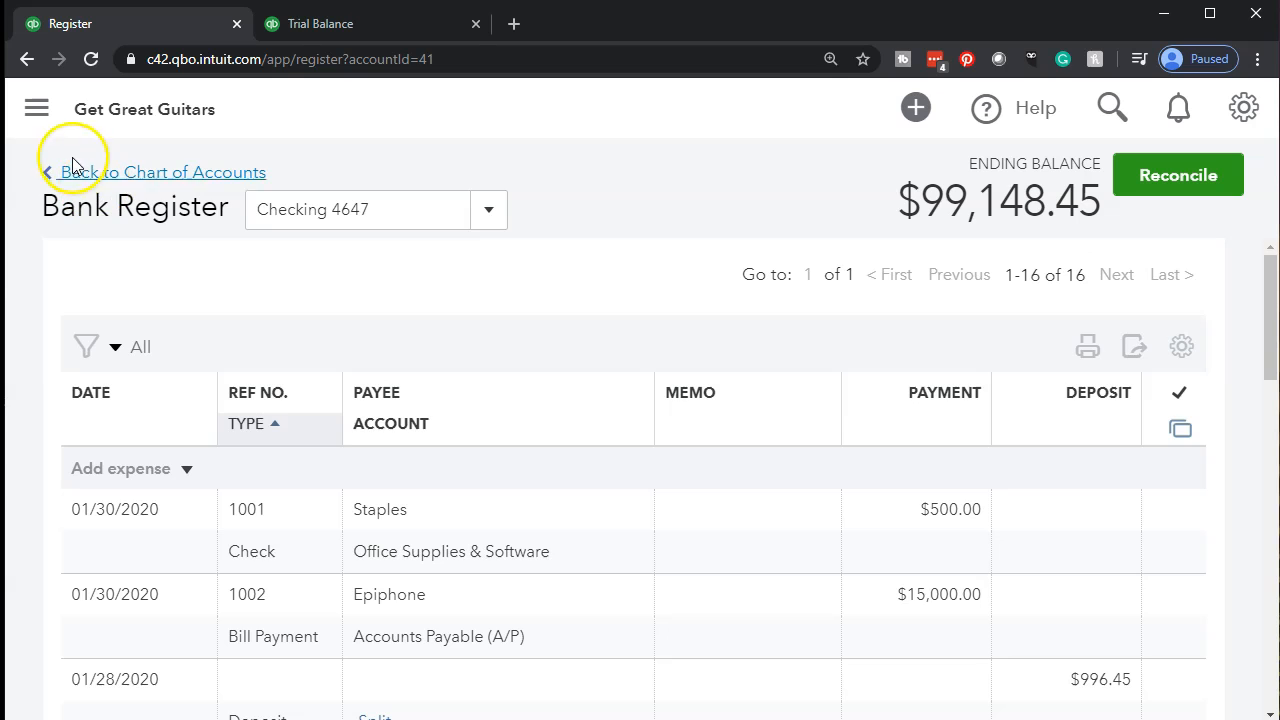
click(38, 110)
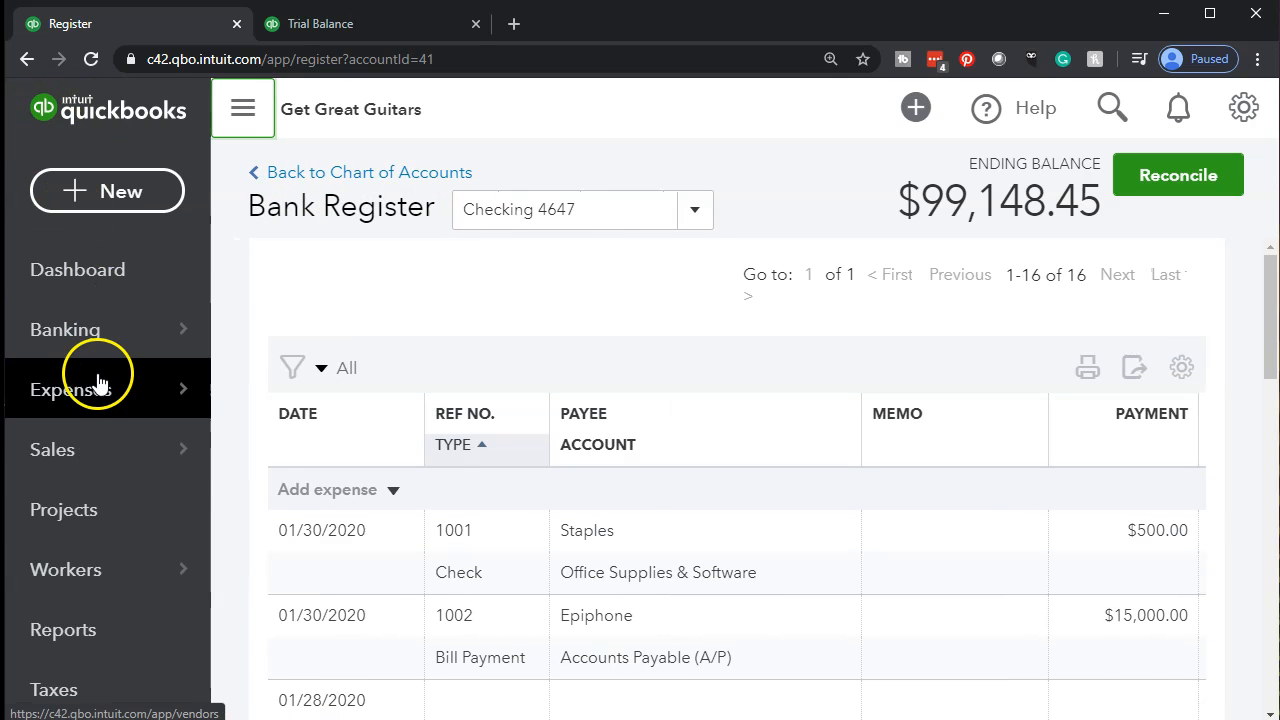
click(99, 396)
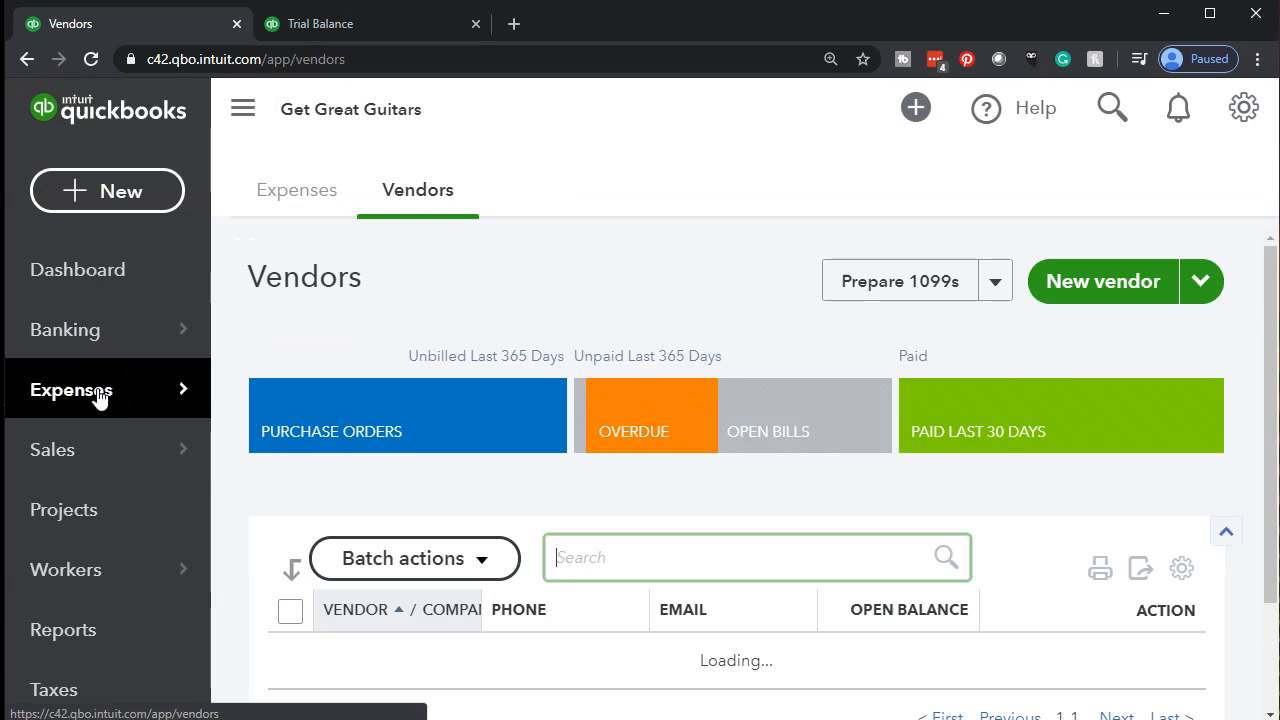
scroll(503, 388, down, 3)
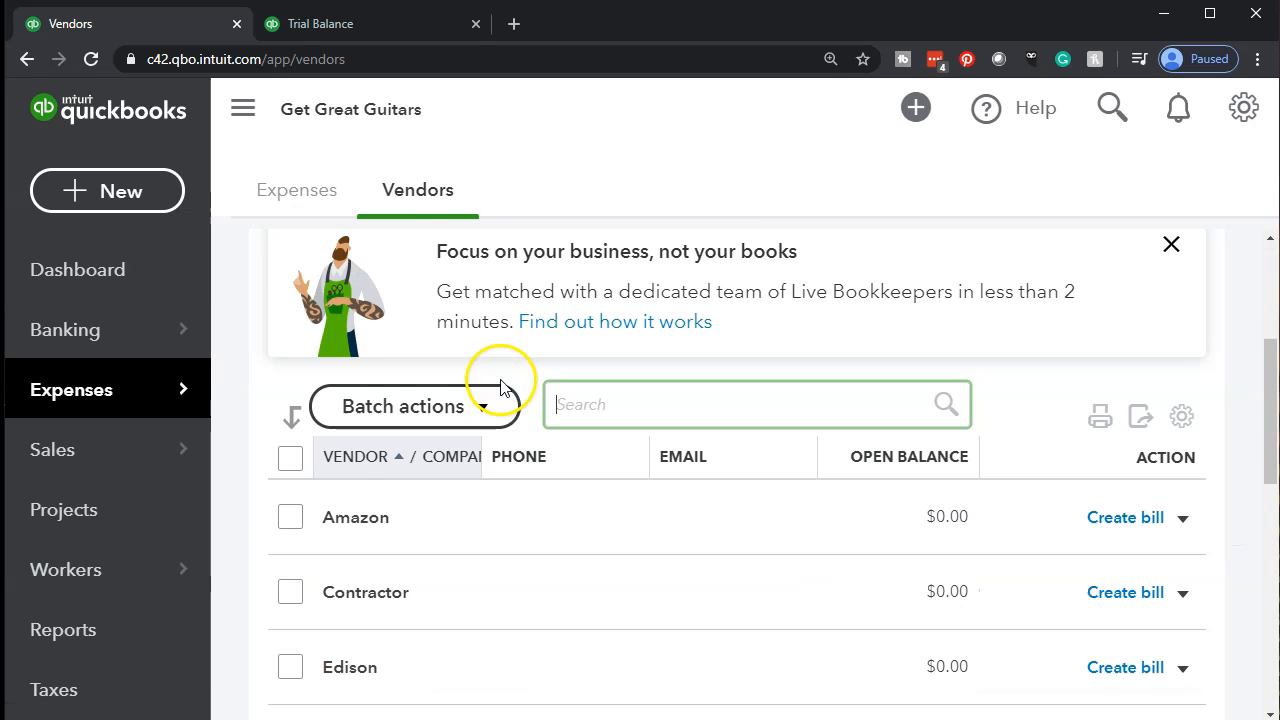
scroll(882, 545, down, 2)
scroll(882, 545, down, 5)
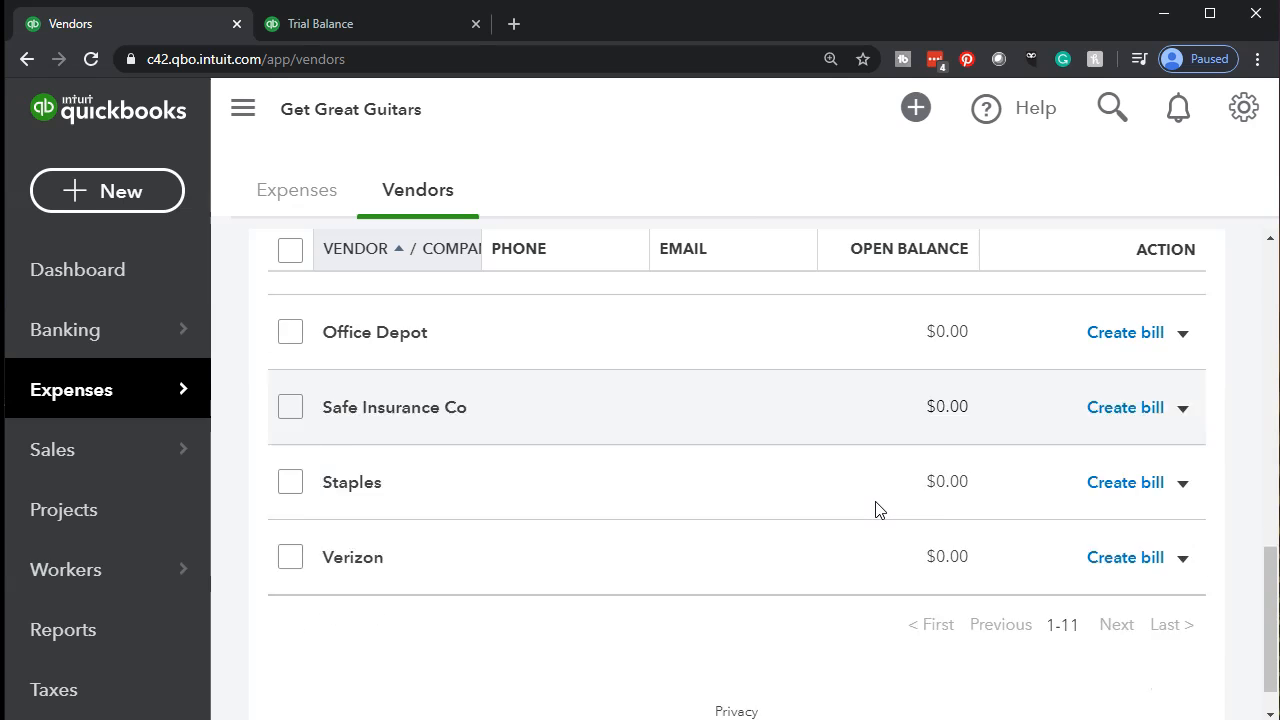
scroll(875, 510, up, 5)
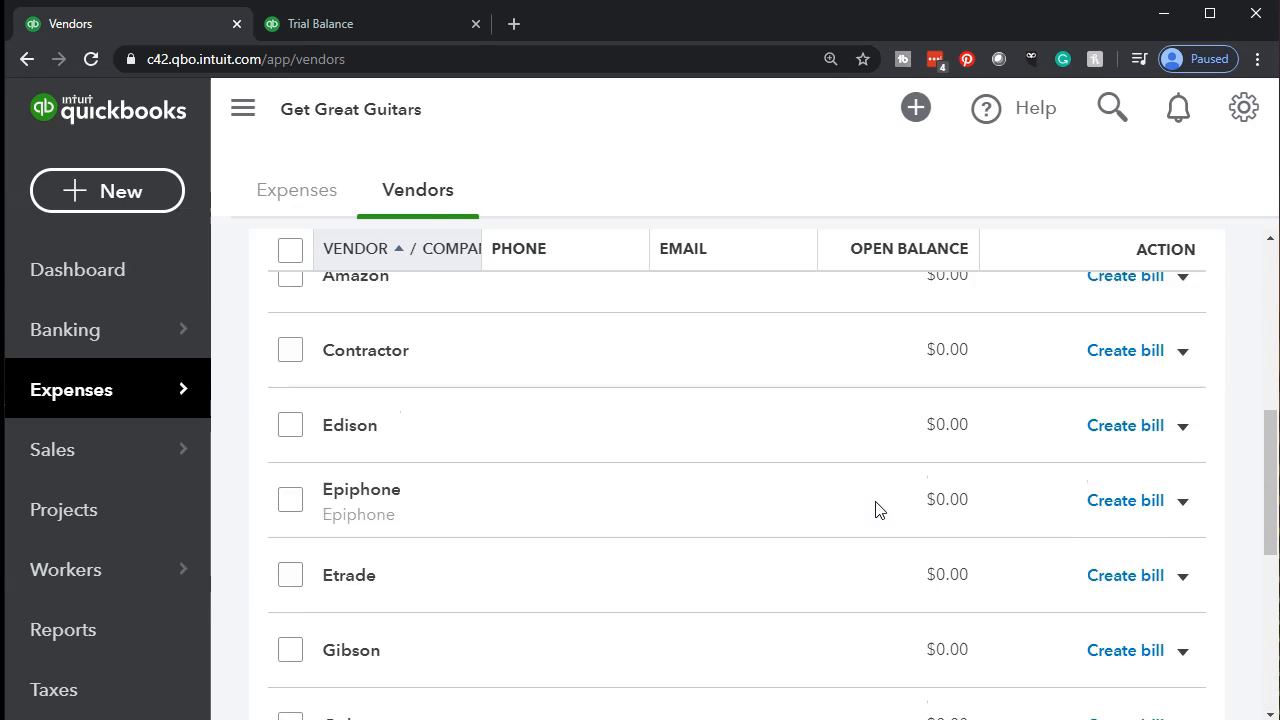
scroll(875, 510, up, 2)
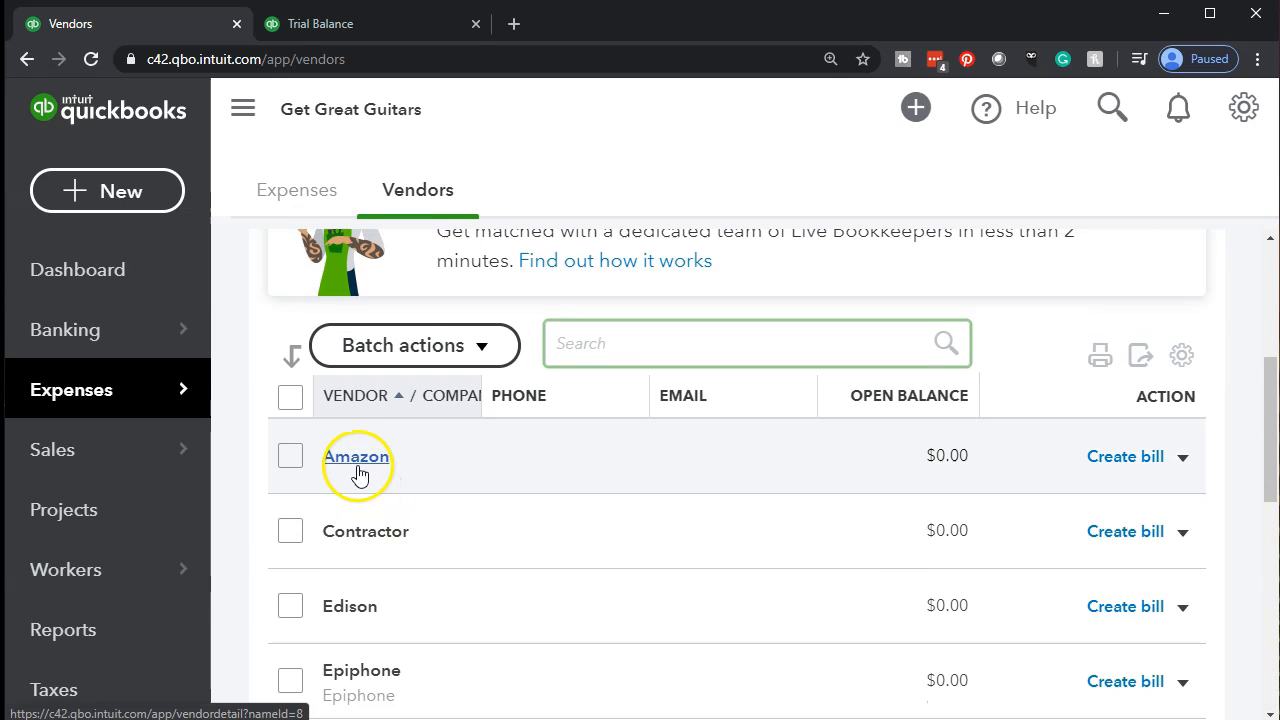
Step: Open Amazon's vendor record and collapse the vendor list and main navigation to view its transactions in full width
click(357, 468)
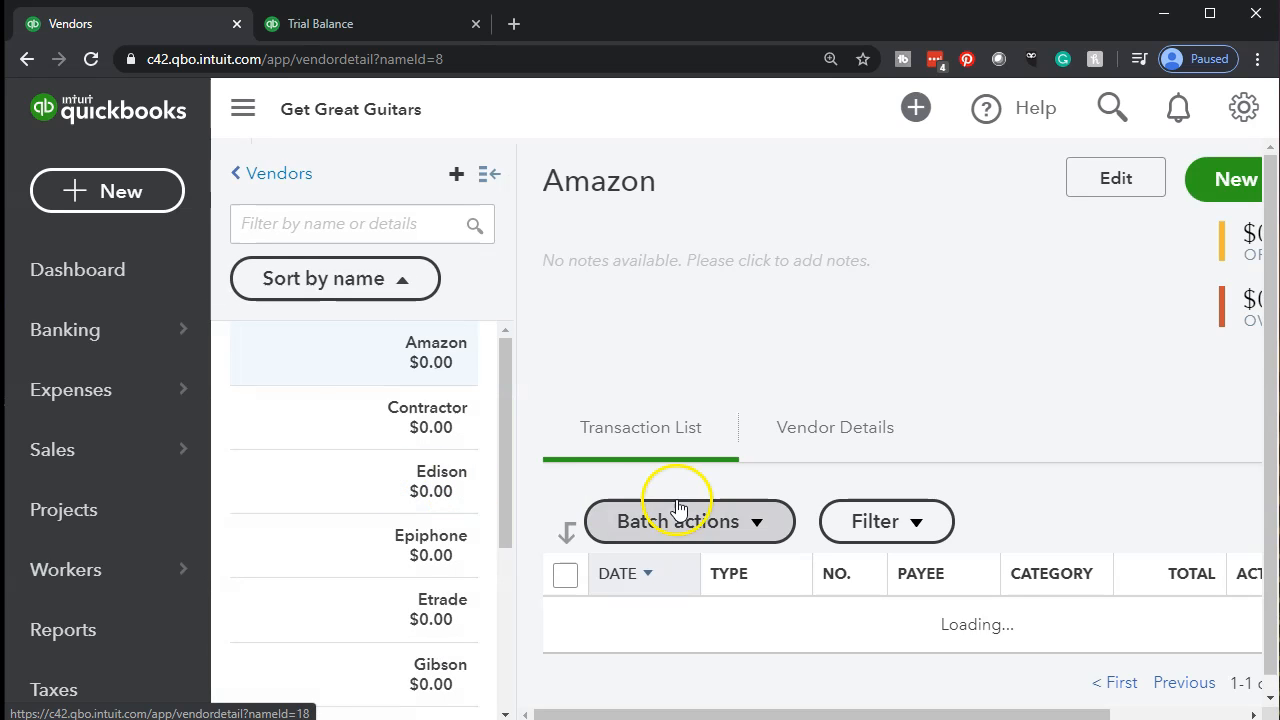
scroll(543, 257, down, 1)
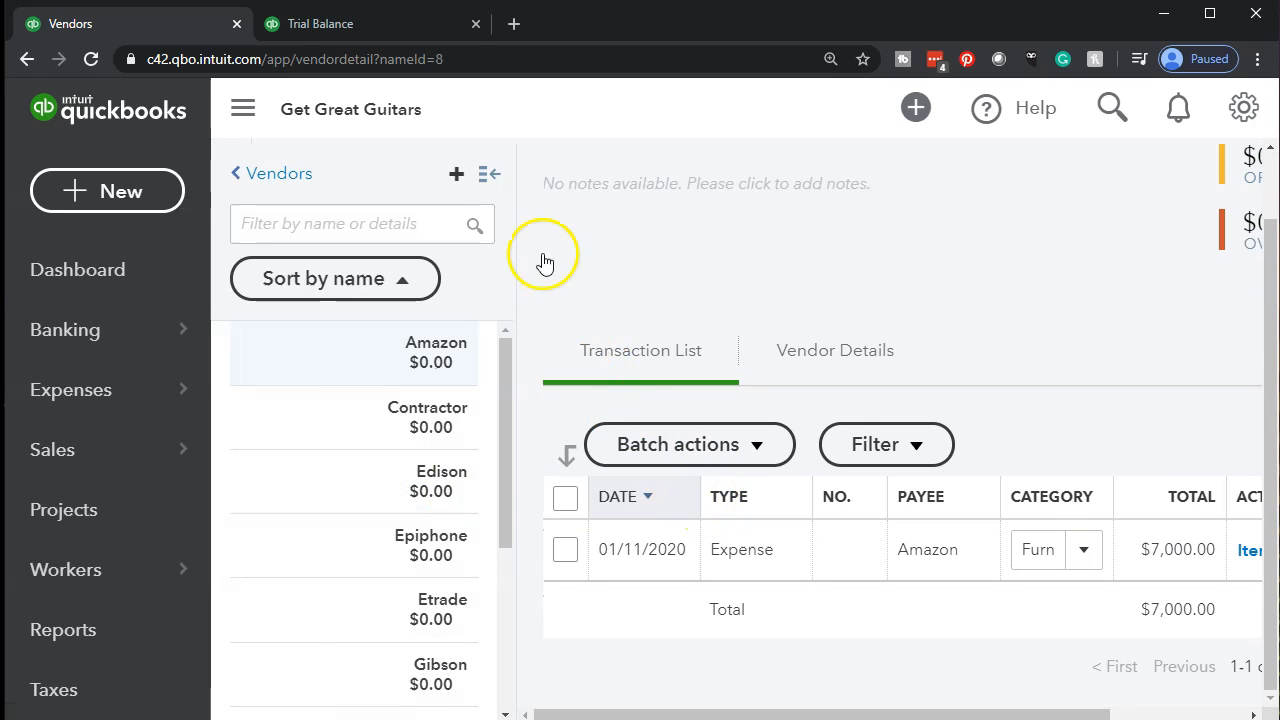
click(488, 174)
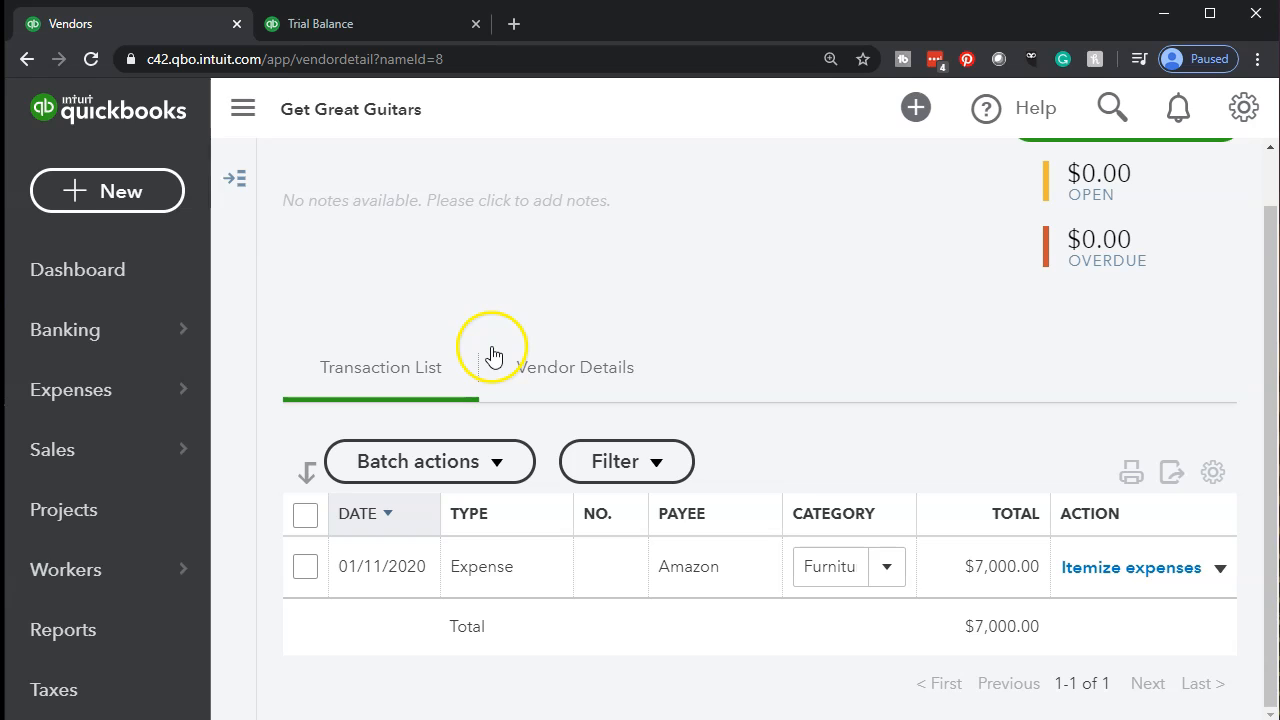
click(243, 108)
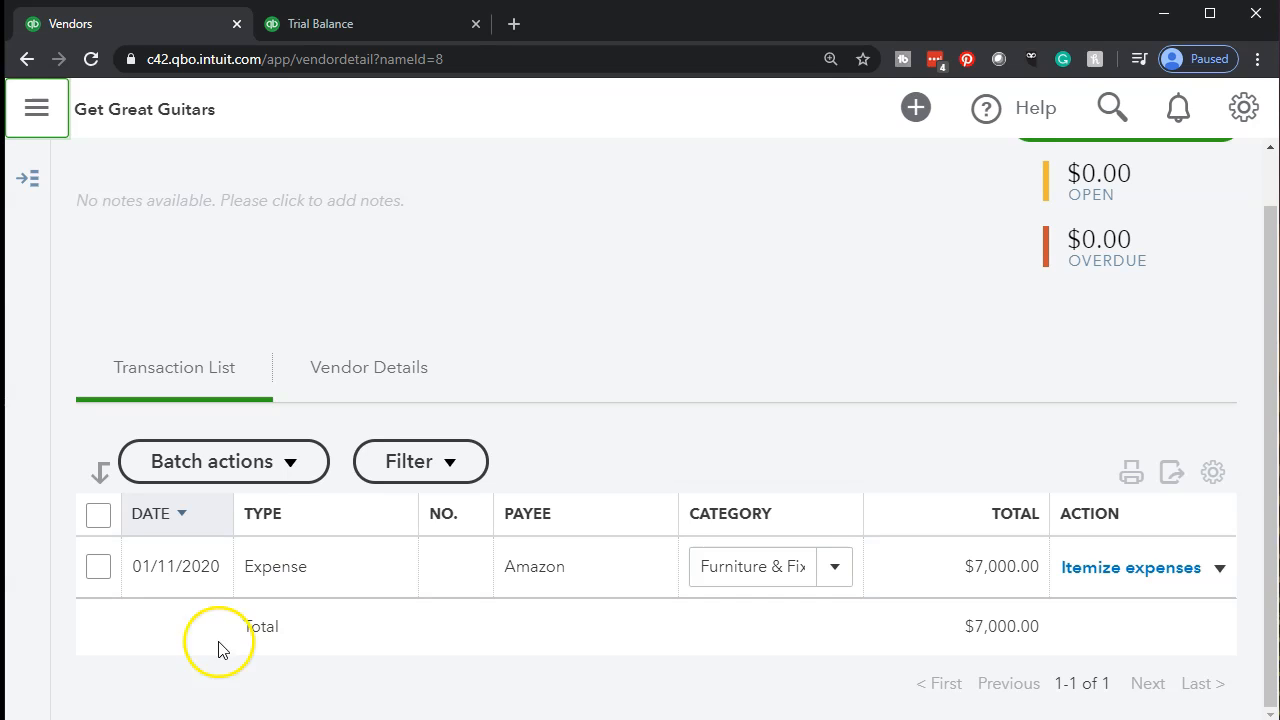
Step: Return to the Trial Balance and review its account balances and totals
click(357, 20)
scroll(314, 340, down, 3)
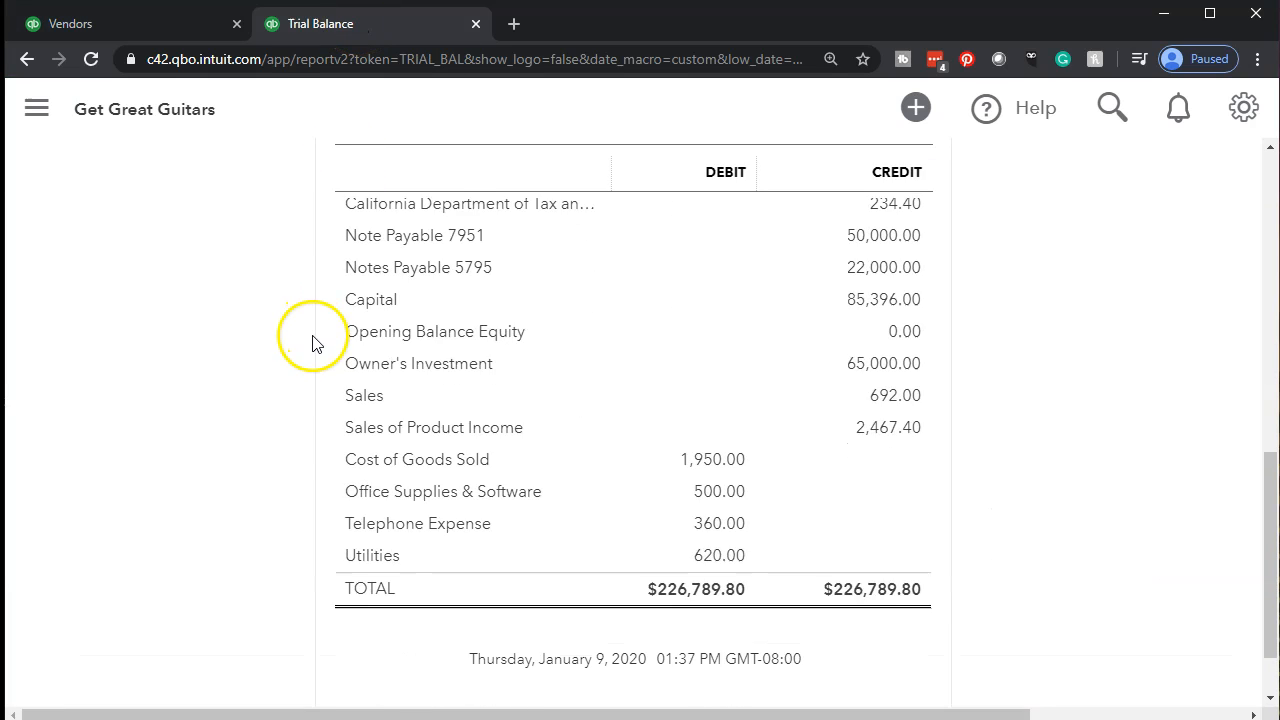
scroll(288, 437, up, 5)
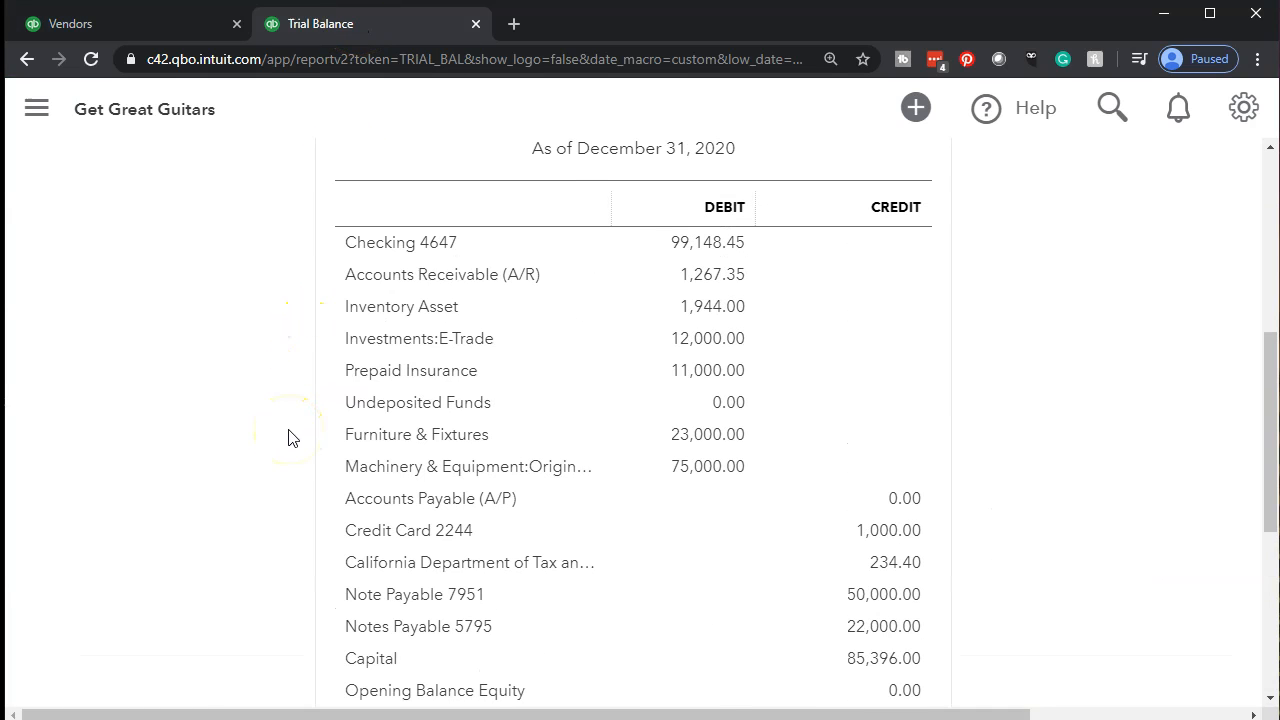